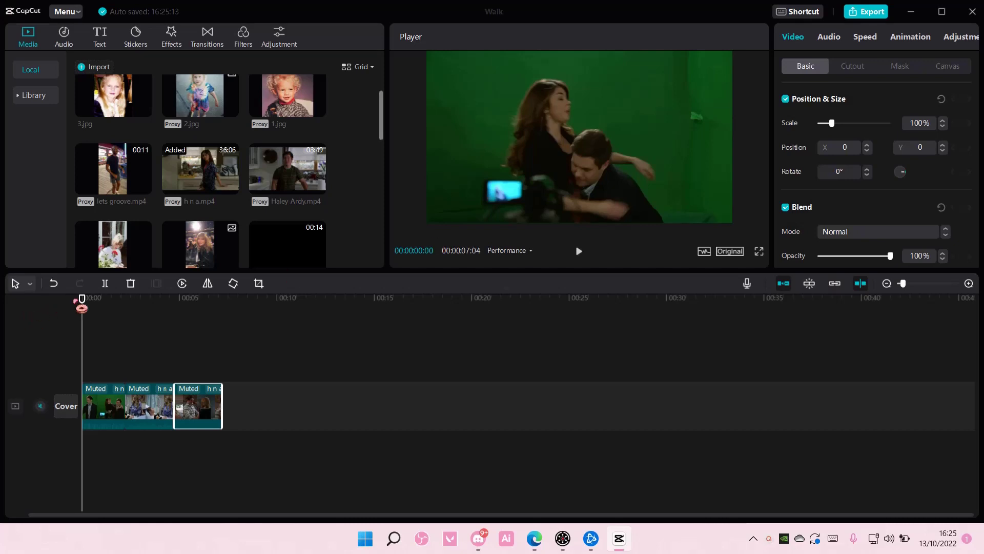
- Scrub through the opening clips to preview the footage, including the hospital scene
{"action": "left_click_drag", "start_coordinate": [77, 302], "coordinate": [92, 303]}
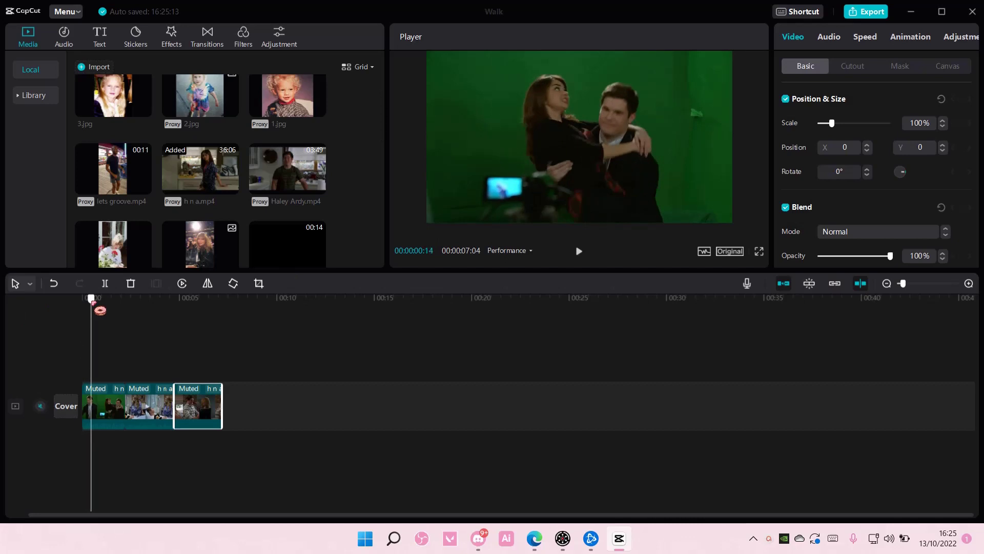
{"action": "mouse_move", "coordinate": [94, 304]}
{"action": "left_mouse_down"}
{"action": "mouse_move", "coordinate": [148, 316]}
{"action": "mouse_move", "coordinate": [82, 303]}
{"action": "left_mouse_up"}
- Open the Effects library and browse the Basic and Split categories
{"action": "left_click", "coordinate": [172, 36]}
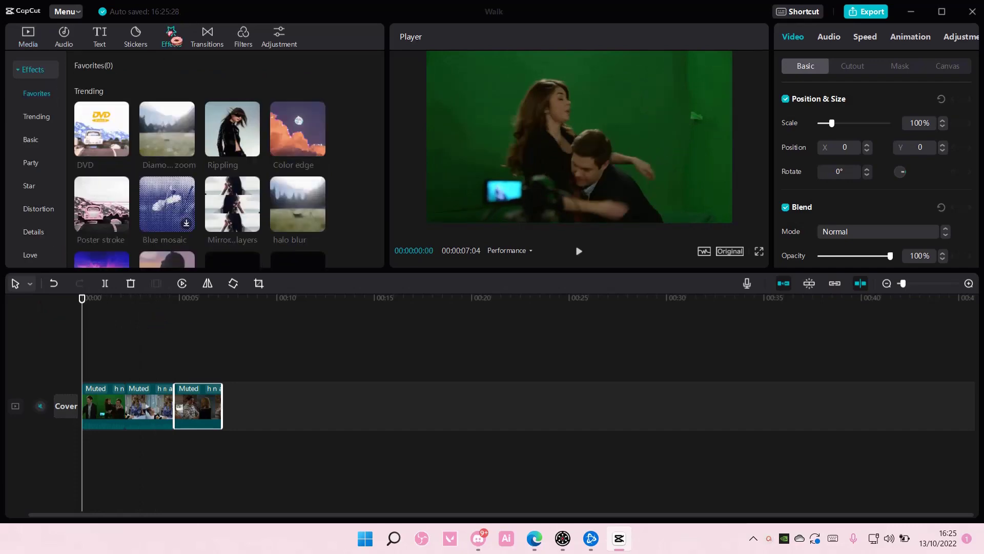
{"action": "left_click", "coordinate": [35, 140]}
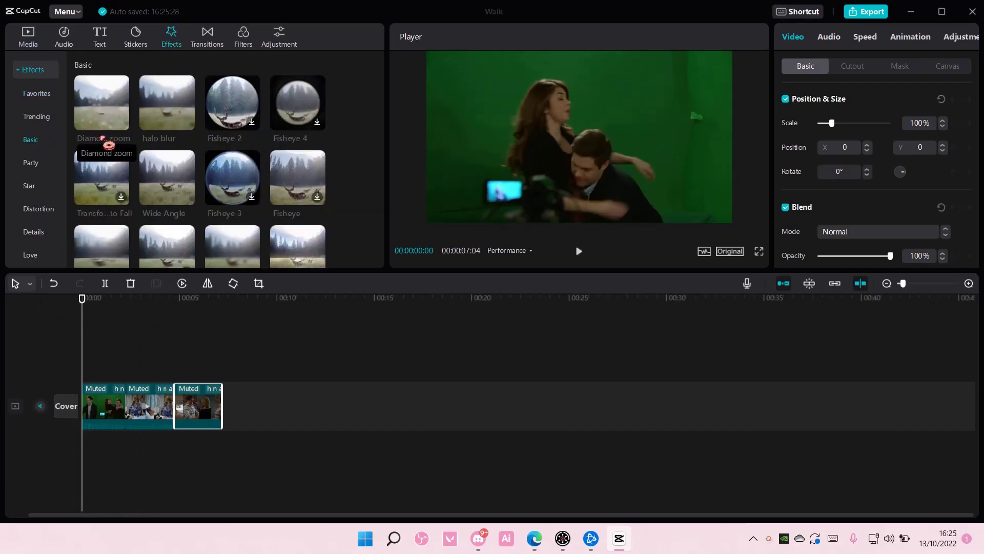
{"action": "scroll", "coordinate": [106, 143], "scroll_direction": "down", "scroll_amount": 5}
{"action": "scroll", "coordinate": [108, 143], "scroll_direction": "down", "scroll_amount": 1}
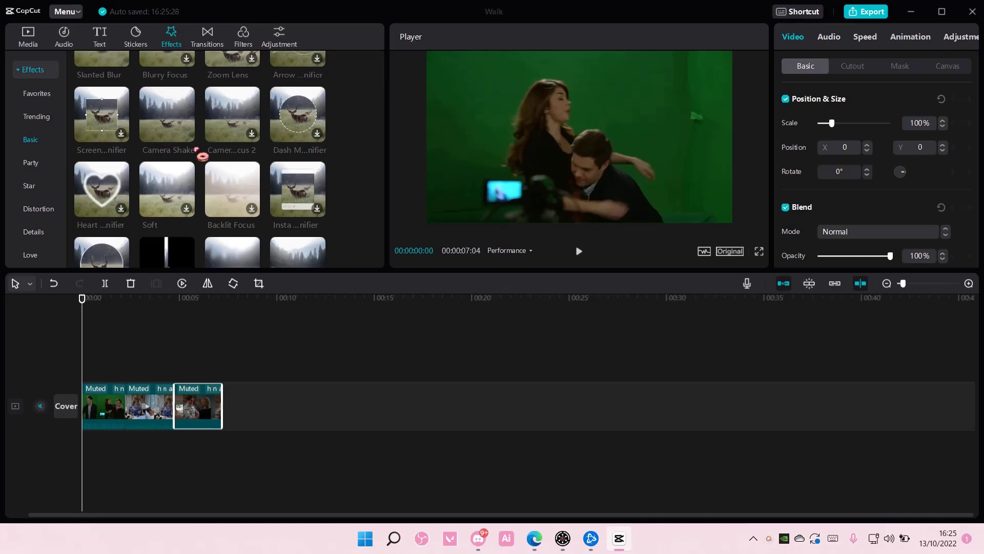
{"action": "scroll", "coordinate": [198, 152], "scroll_direction": "down", "scroll_amount": 2}
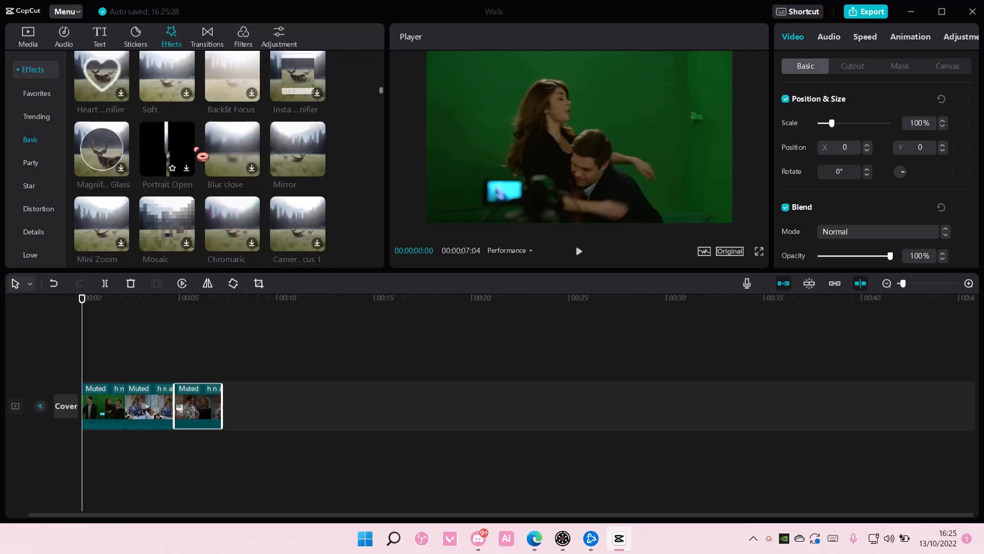
{"action": "scroll", "coordinate": [47, 220], "scroll_direction": "down", "scroll_amount": 5}
{"action": "left_click", "coordinate": [48, 212]}
{"action": "left_click", "coordinate": [47, 231]}
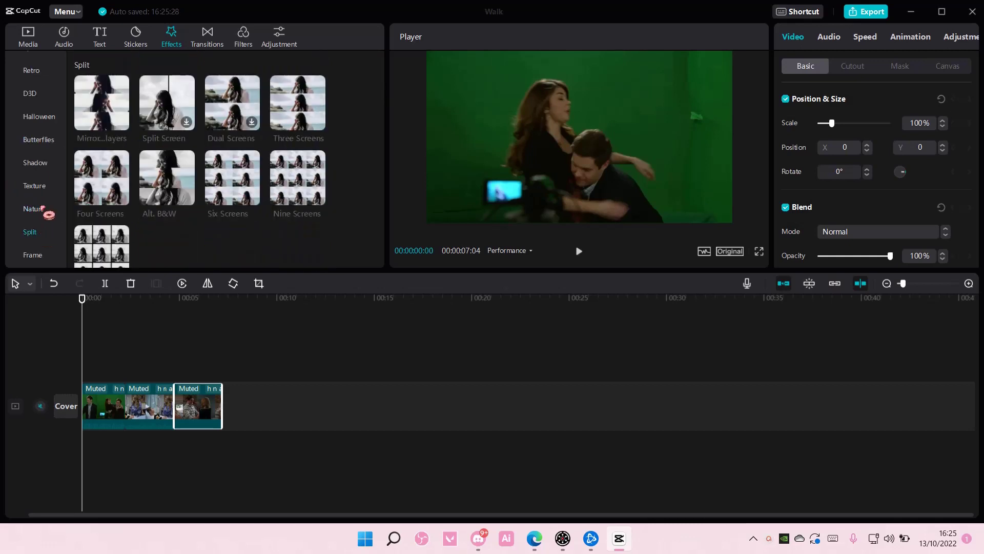
- Browse the Texture, Split, Variety, Frame and Nature effect categories
{"action": "left_click", "coordinate": [42, 187]}
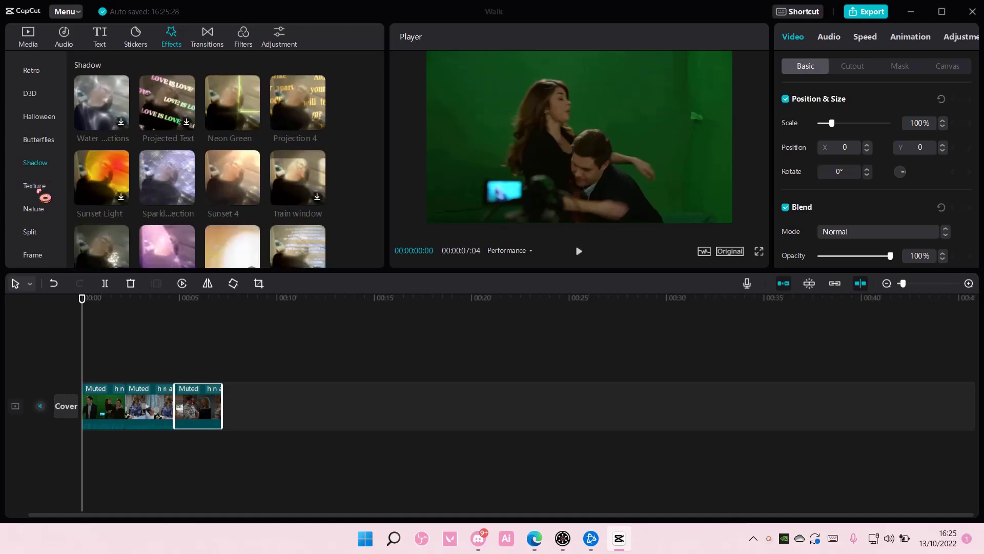
{"action": "left_click", "coordinate": [34, 233]}
{"action": "scroll", "coordinate": [41, 241], "scroll_direction": "down", "scroll_amount": 2}
{"action": "left_click", "coordinate": [39, 184]}
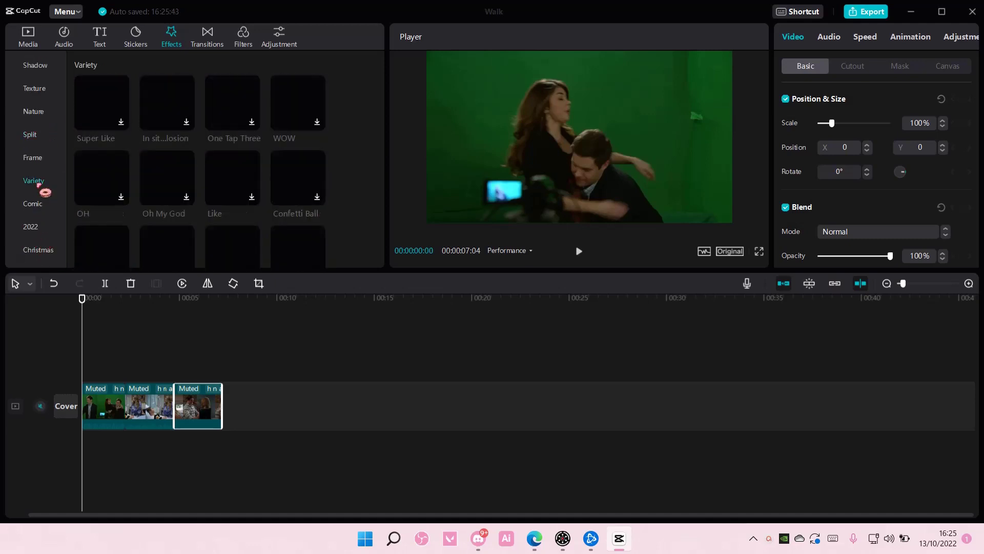
{"action": "left_click", "coordinate": [32, 158]}
{"action": "left_click", "coordinate": [31, 135]}
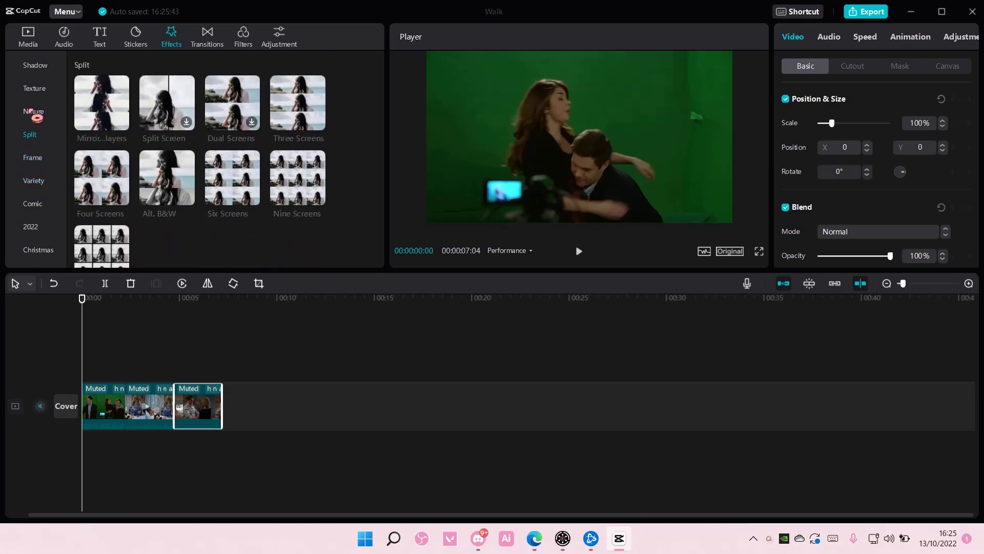
{"action": "left_click", "coordinate": [33, 112]}
{"action": "scroll", "coordinate": [45, 121], "scroll_direction": "up", "scroll_amount": 1}
- Check Shadow and Butterflies, then open Details and locate the Vertical Blur effect
{"action": "left_click", "coordinate": [45, 123]}
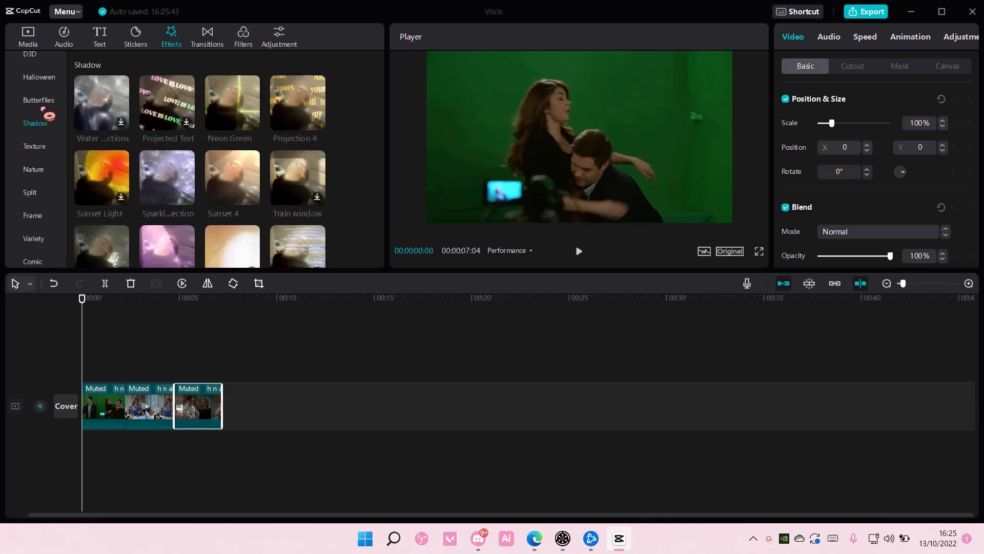
{"action": "left_click", "coordinate": [42, 101]}
{"action": "scroll", "coordinate": [48, 126], "scroll_direction": "up", "scroll_amount": 1}
{"action": "scroll", "coordinate": [41, 105], "scroll_direction": "up", "scroll_amount": 5}
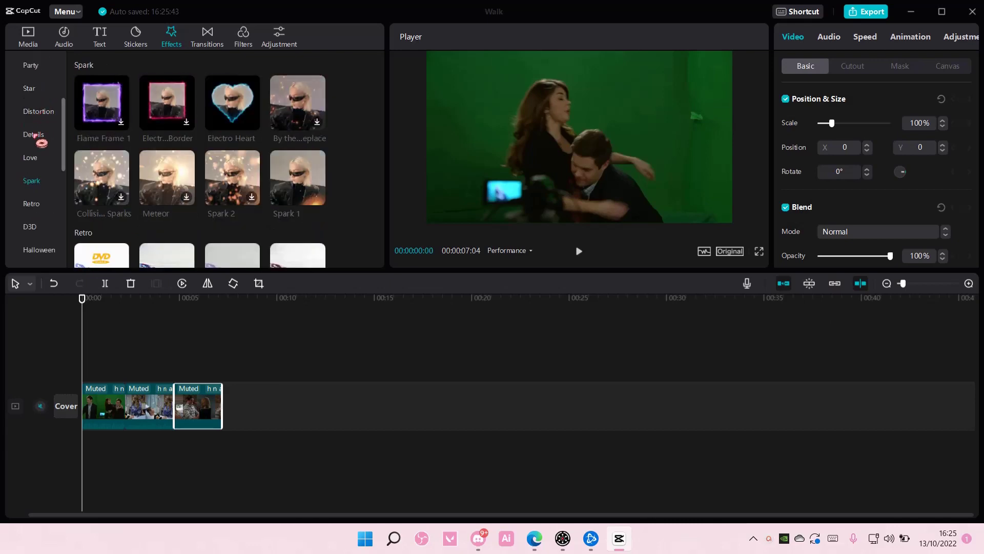
{"action": "left_click", "coordinate": [35, 134]}
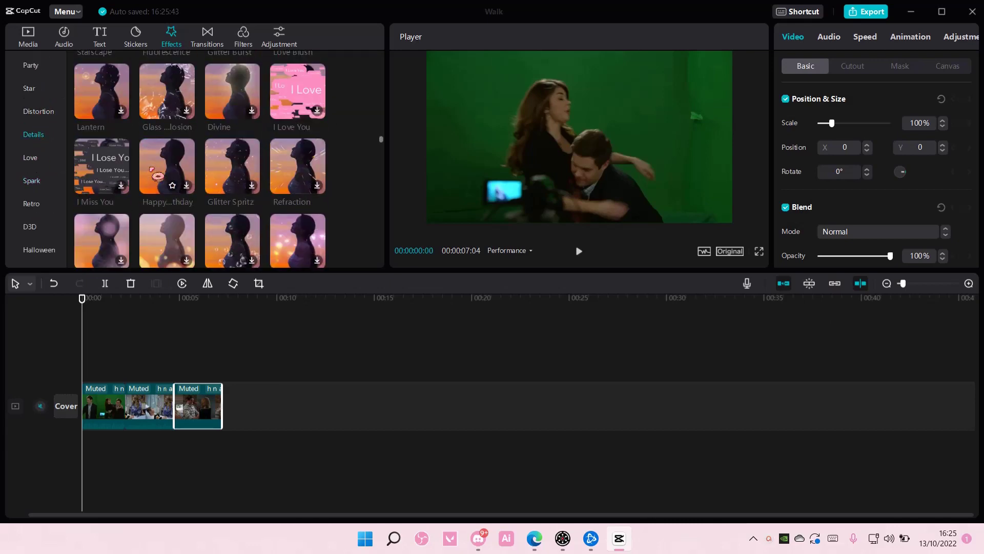
{"action": "scroll", "coordinate": [228, 159], "scroll_direction": "down", "scroll_amount": 3}
{"action": "scroll", "coordinate": [228, 159], "scroll_direction": "down", "scroll_amount": 3}
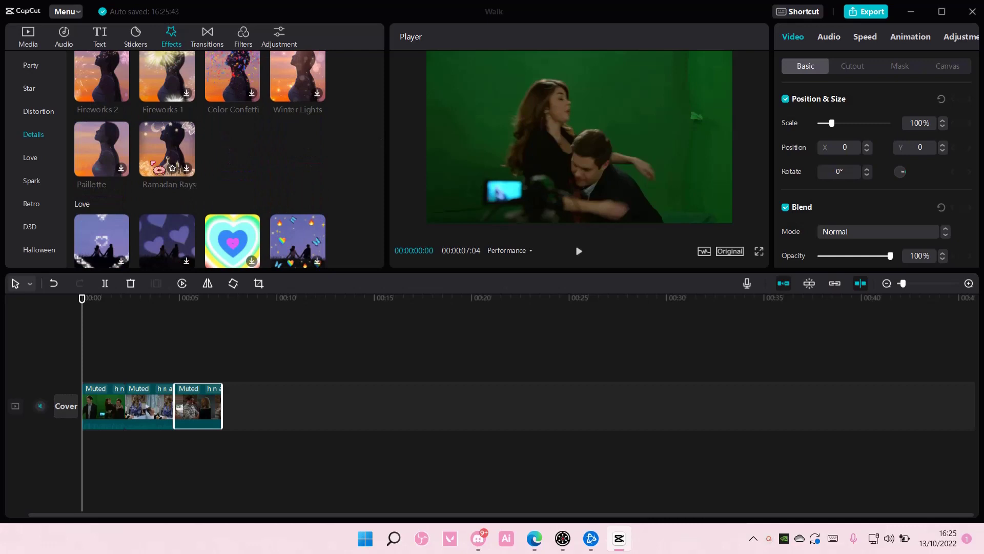
{"action": "scroll", "coordinate": [246, 177], "scroll_direction": "up", "scroll_amount": 2}
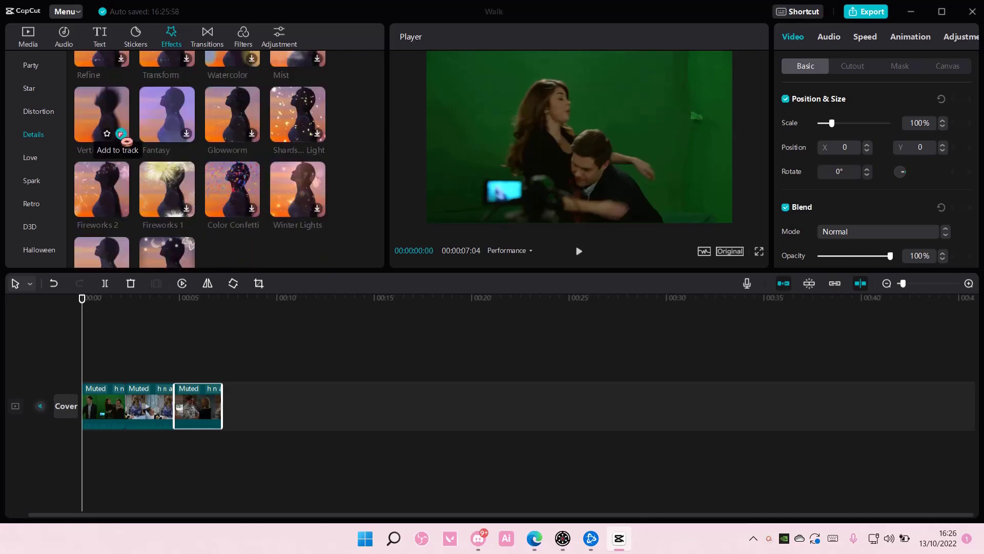
- Add Vertical Blur at the timeline start and trim it to a few frames
{"action": "left_click", "coordinate": [121, 135]}
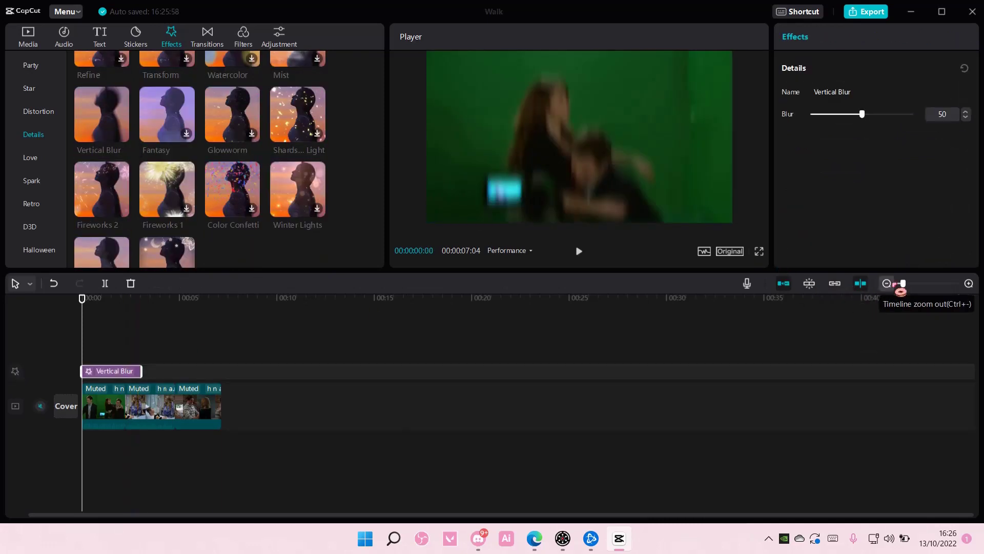
{"action": "left_click_drag", "start_coordinate": [902, 284], "coordinate": [912, 284]}
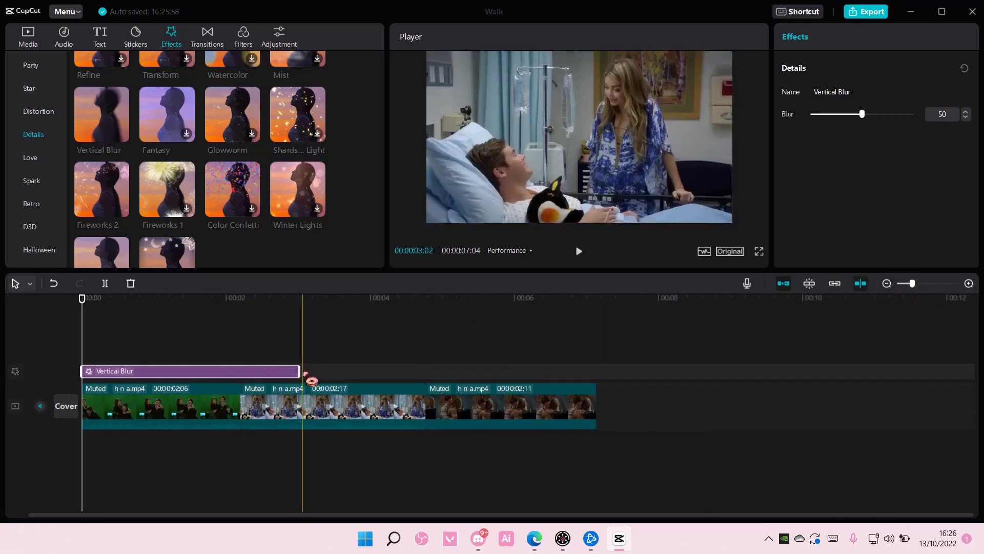
{"action": "left_click_drag", "start_coordinate": [299, 371], "coordinate": [83, 380]}
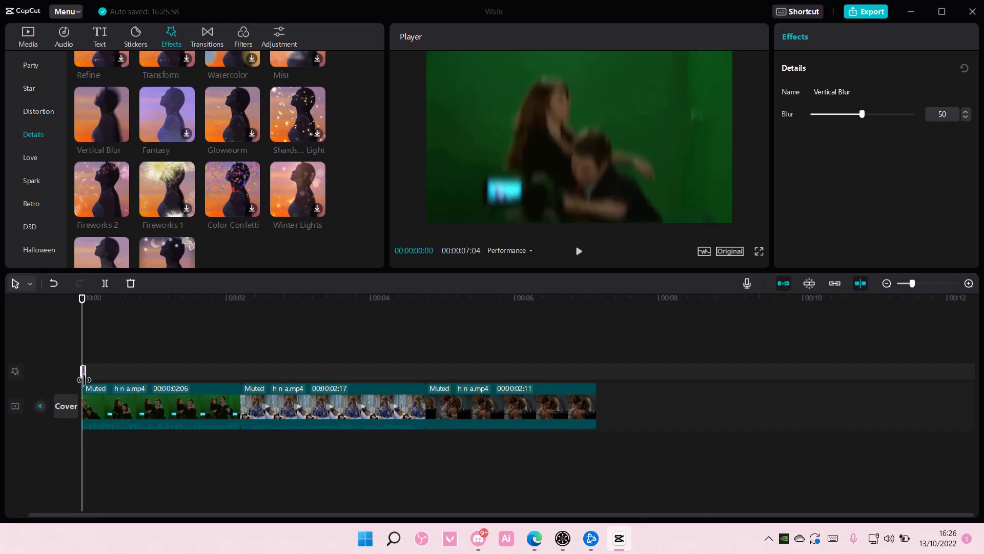
{"action": "left_click", "coordinate": [926, 286]}
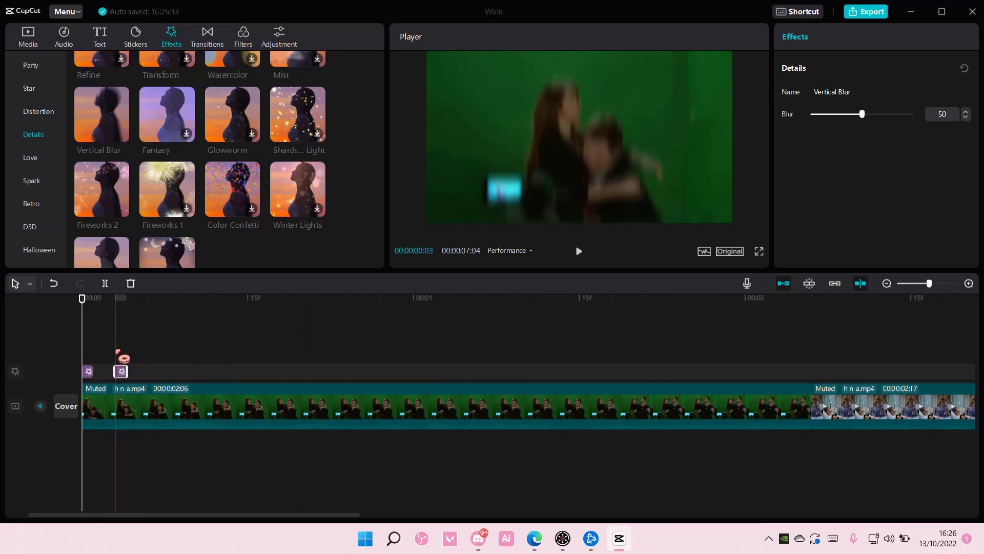
- Duplicate the blur onto a second effect track and position copies at the clip cuts
{"action": "mouse_move", "coordinate": [117, 358]}
{"action": "left_mouse_down"}
{"action": "mouse_move", "coordinate": [101, 354]}
{"action": "mouse_move", "coordinate": [93, 365]}
{"action": "left_mouse_up"}
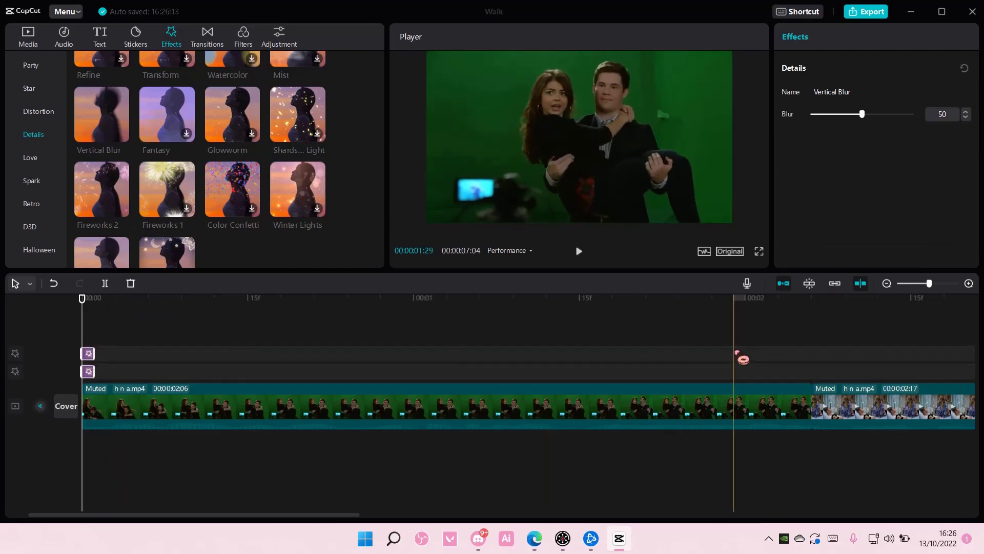
{"action": "left_click", "coordinate": [821, 319]}
{"action": "left_click", "coordinate": [838, 353]}
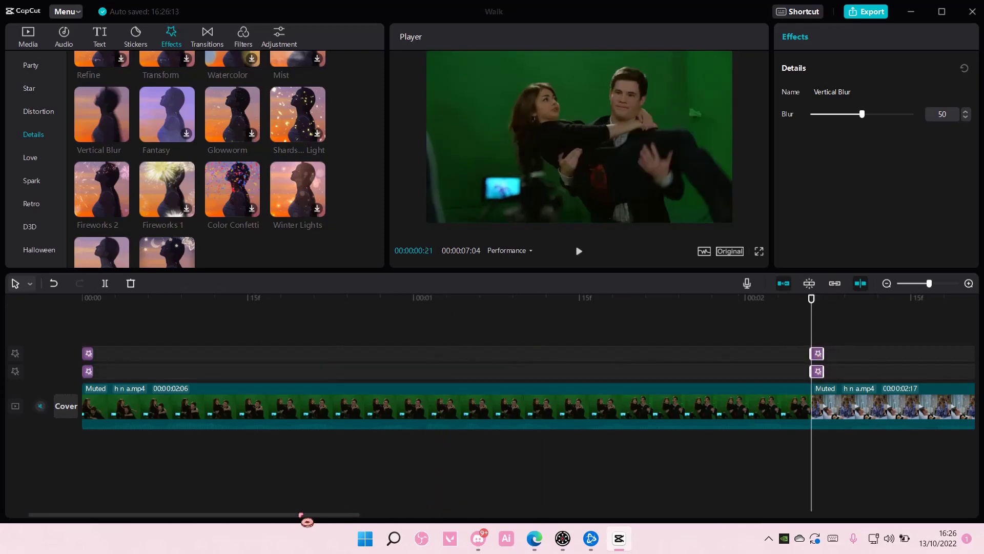
{"action": "scroll", "coordinate": [295, 516], "scroll_direction": "down", "scroll_amount": 1}
{"action": "scroll", "coordinate": [300, 522], "scroll_direction": "down", "scroll_amount": 3}
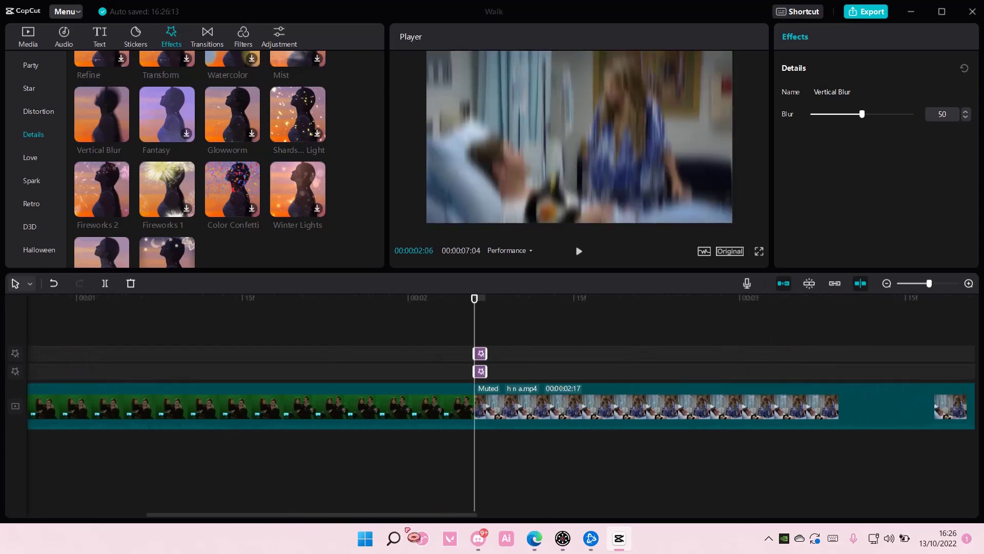
{"action": "left_click", "coordinate": [890, 285]}
{"action": "left_click", "coordinate": [889, 285]}
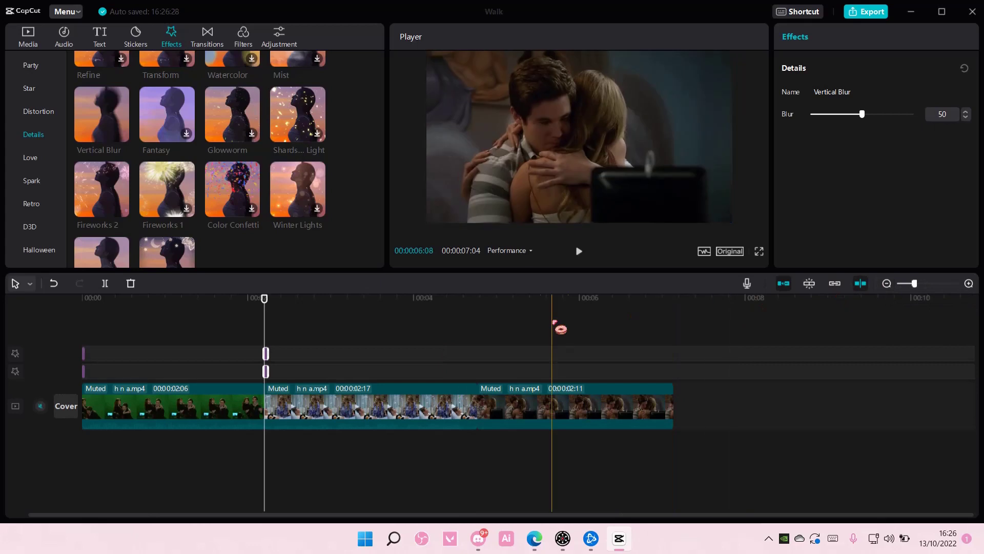
{"action": "left_click", "coordinate": [478, 325]}
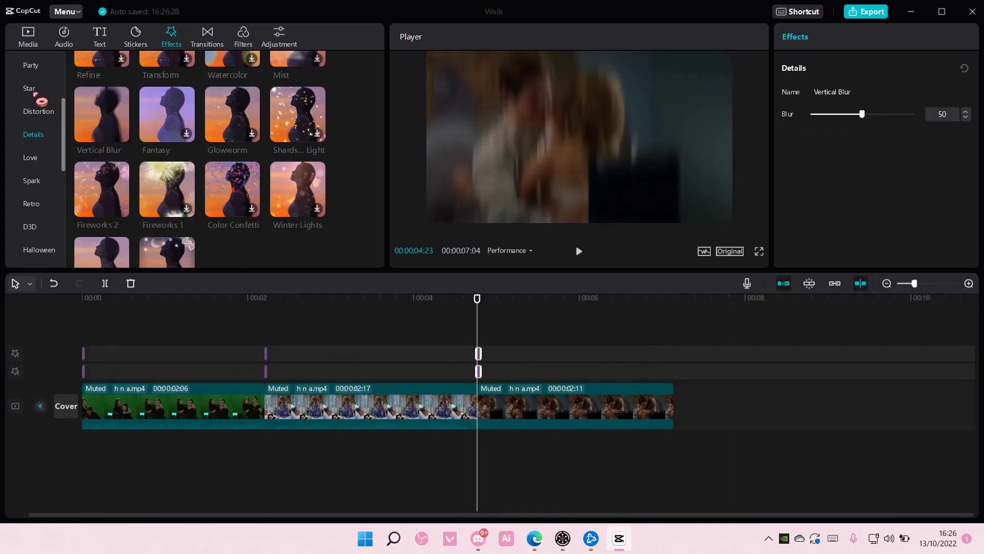
{"action": "scroll", "coordinate": [46, 115], "scroll_direction": "up", "scroll_amount": 3}
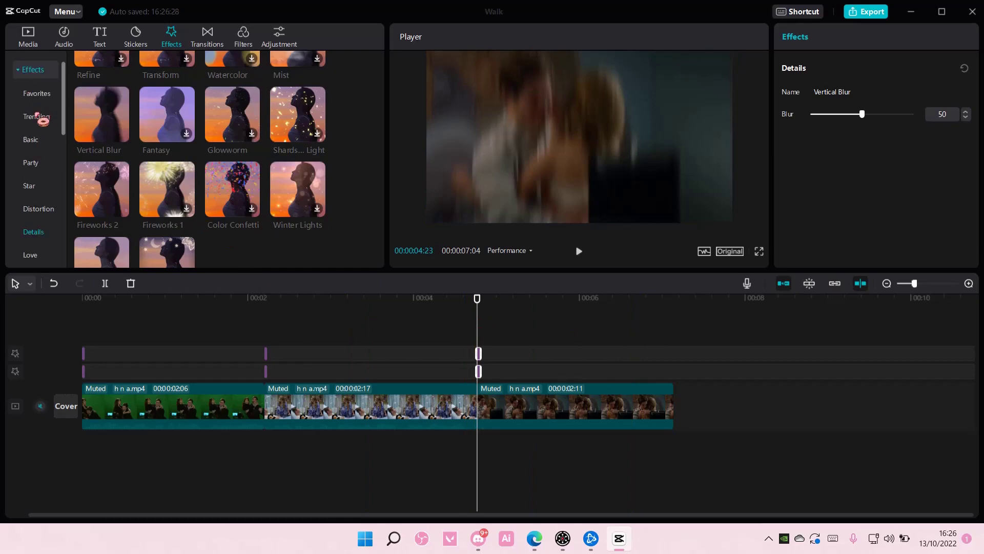
- Add the Basic Shake effect at the start, trimmed to a brief burst, with copies at the cuts
{"action": "left_click", "coordinate": [36, 146]}
{"action": "scroll", "coordinate": [127, 176], "scroll_direction": "down", "scroll_amount": 2}
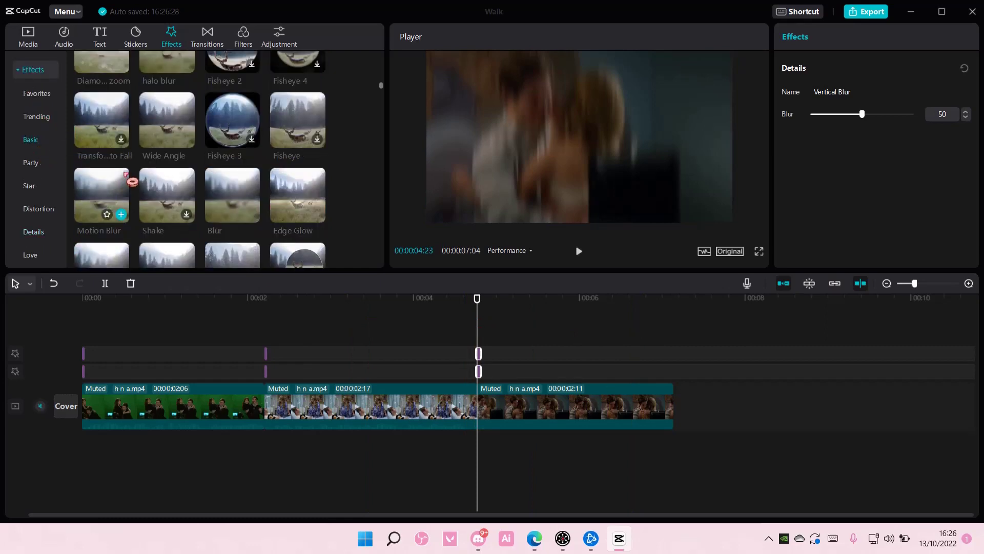
{"action": "left_click", "coordinate": [91, 315]}
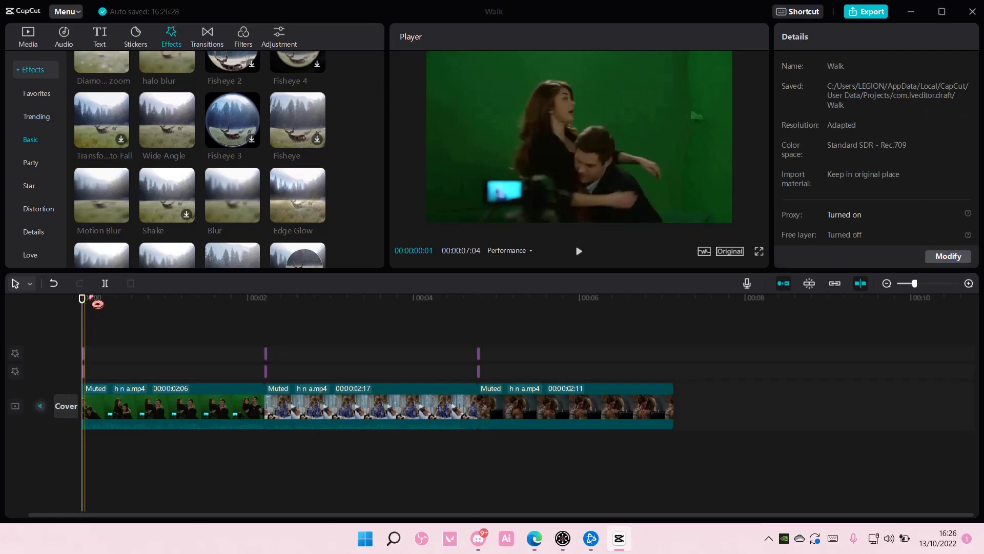
{"action": "left_click", "coordinate": [188, 216]}
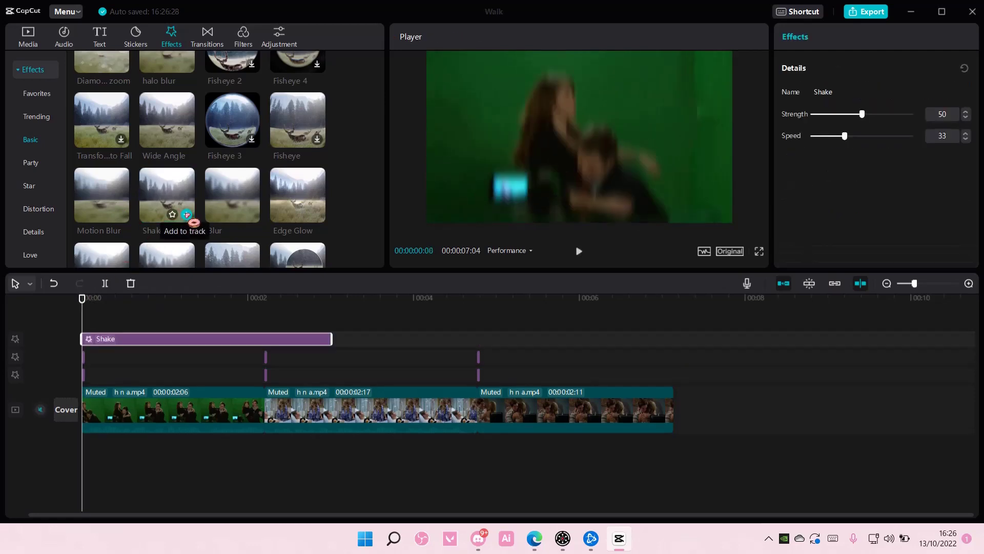
{"action": "left_click", "coordinate": [922, 283]}
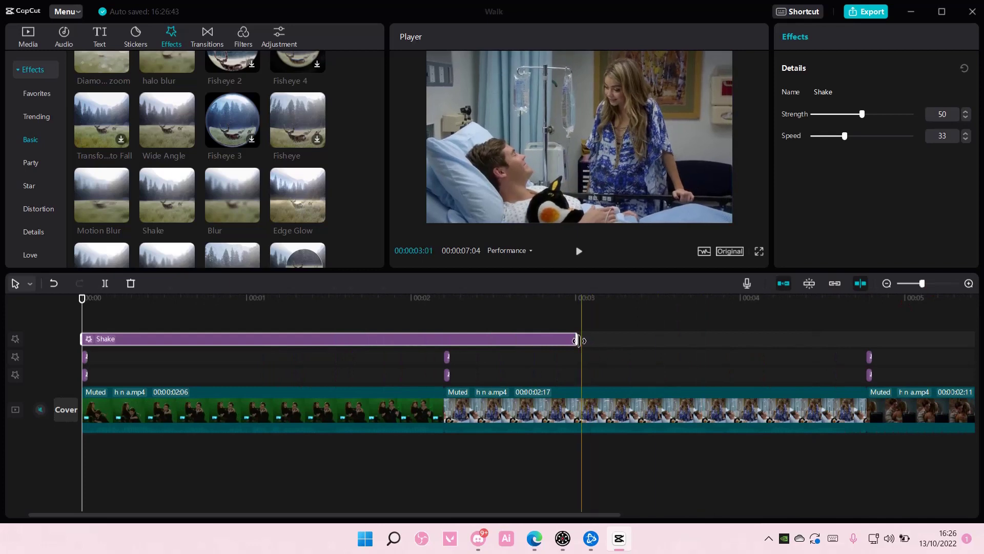
{"action": "left_click_drag", "start_coordinate": [576, 338], "coordinate": [86, 335]}
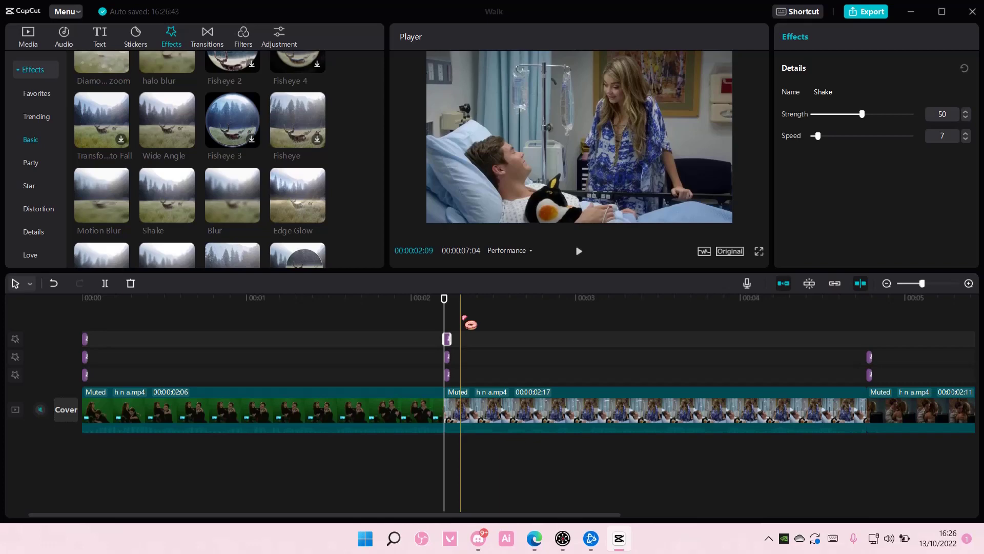
{"action": "left_click", "coordinate": [867, 311]}
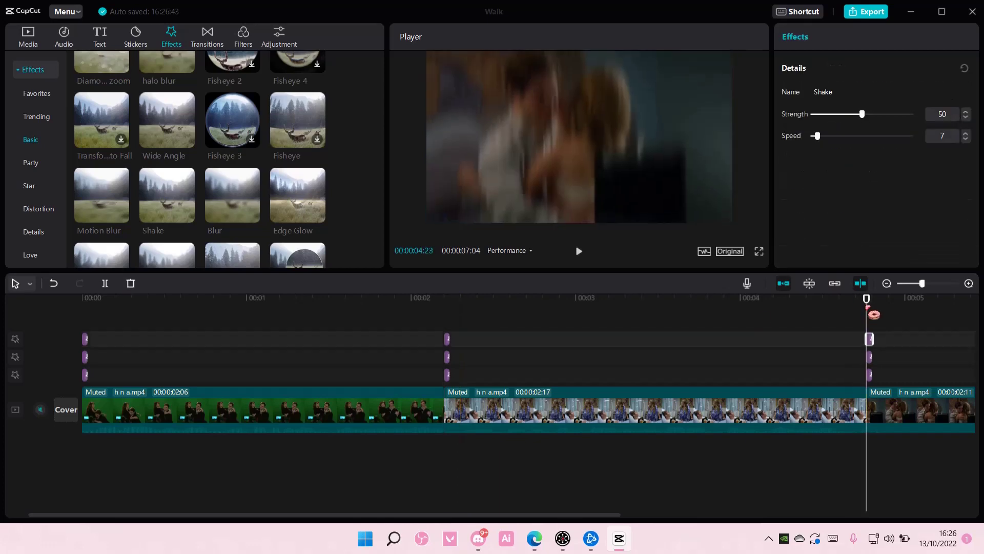
{"action": "left_click", "coordinate": [288, 405]}
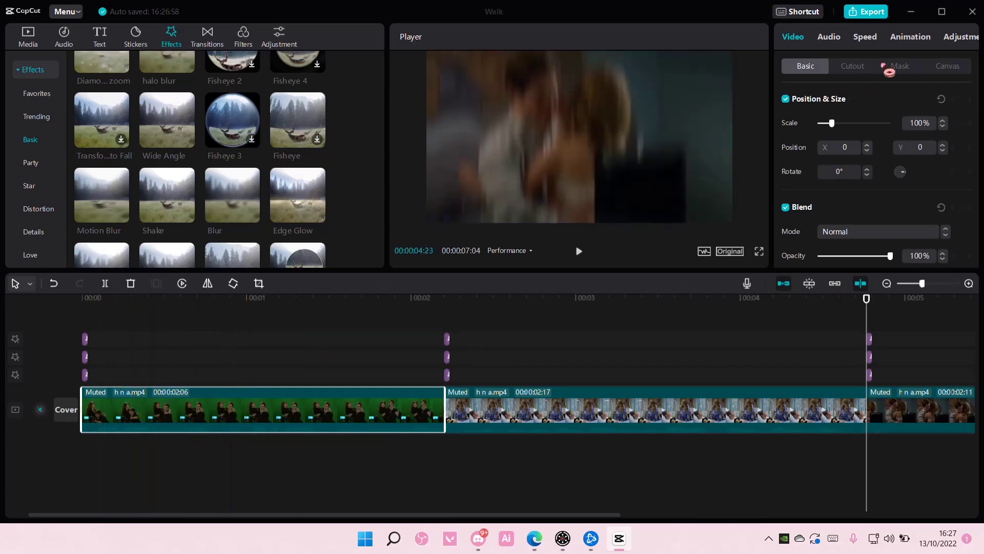
- Apply the Rock in-animation to the first clip
{"action": "left_click", "coordinate": [911, 40]}
{"action": "left_click", "coordinate": [888, 283]}
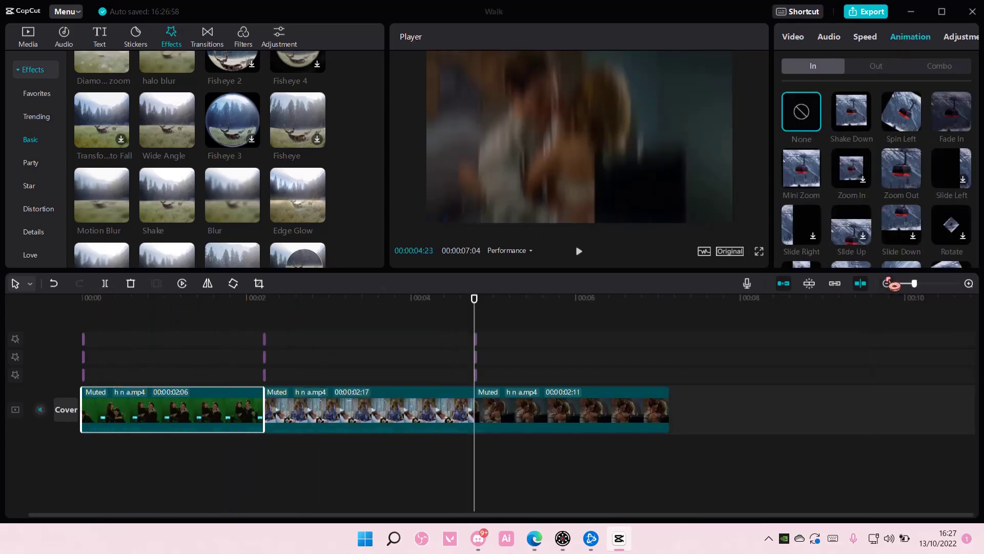
{"action": "scroll", "coordinate": [883, 171], "scroll_direction": "down", "scroll_amount": 2}
{"action": "scroll", "coordinate": [880, 170], "scroll_direction": "down", "scroll_amount": 2}
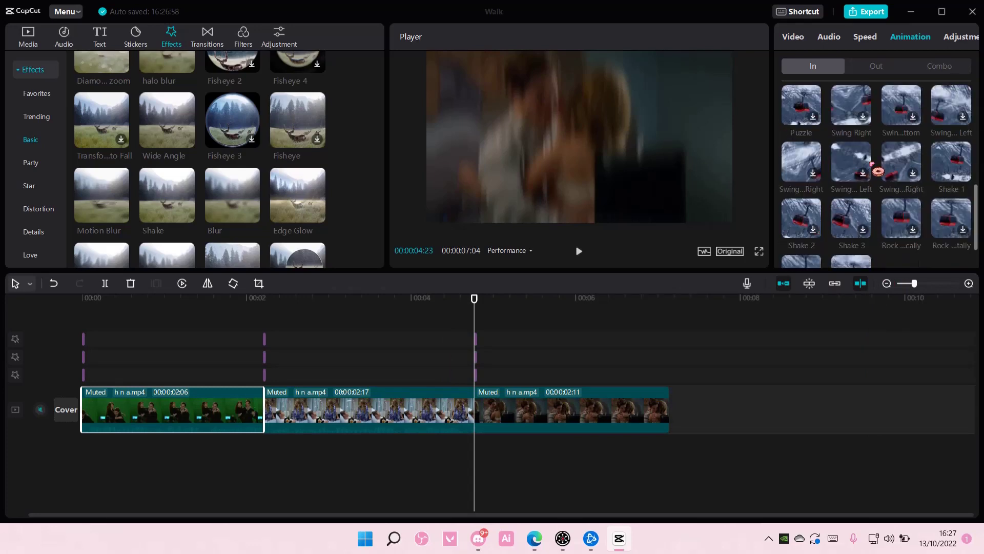
{"action": "scroll", "coordinate": [903, 174], "scroll_direction": "down", "scroll_amount": 2}
{"action": "left_click", "coordinate": [906, 177]}
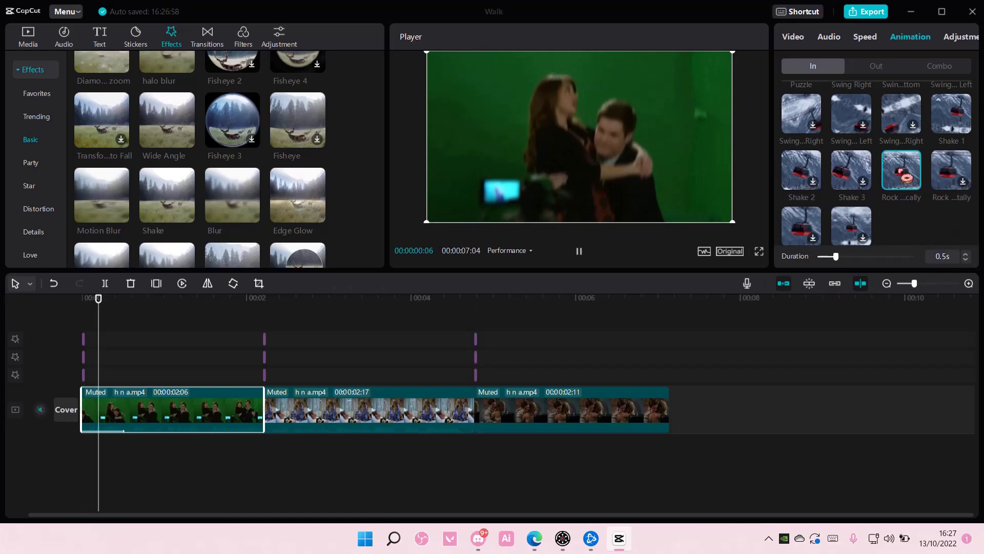
{"action": "left_click", "coordinate": [933, 174]}
{"action": "left_click", "coordinate": [917, 180]}
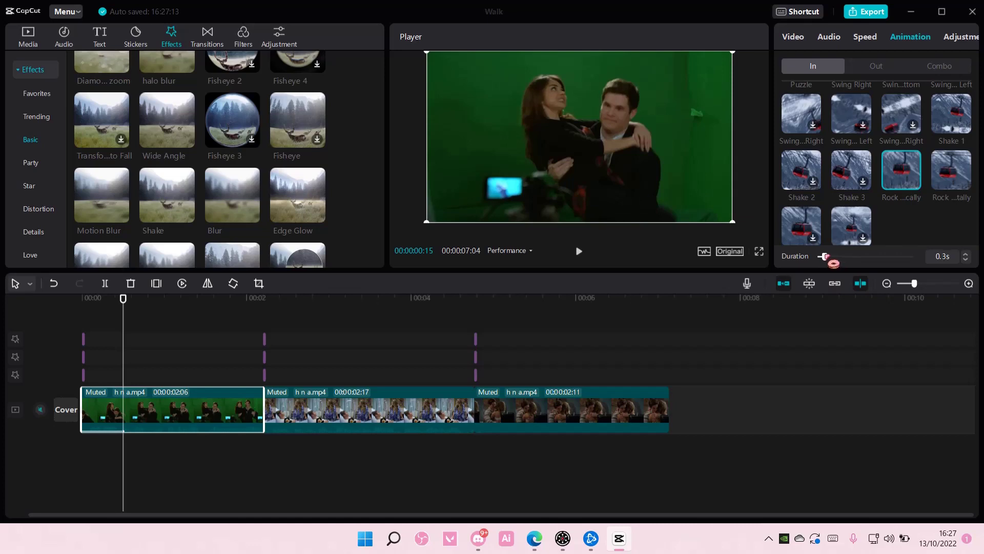
- Apply the Rock in-animation to the second and third clips as well
{"action": "left_click", "coordinate": [369, 413]}
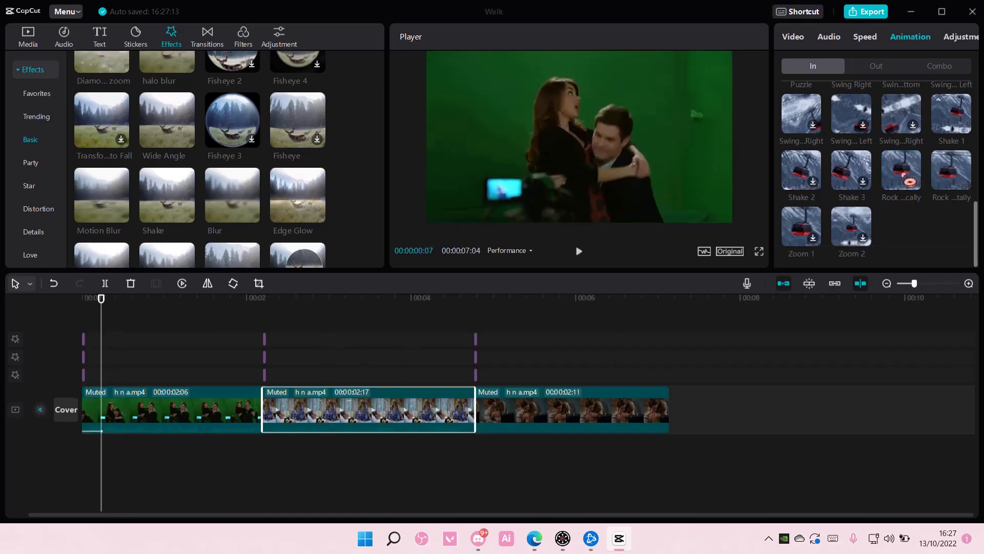
{"action": "left_click", "coordinate": [906, 192]}
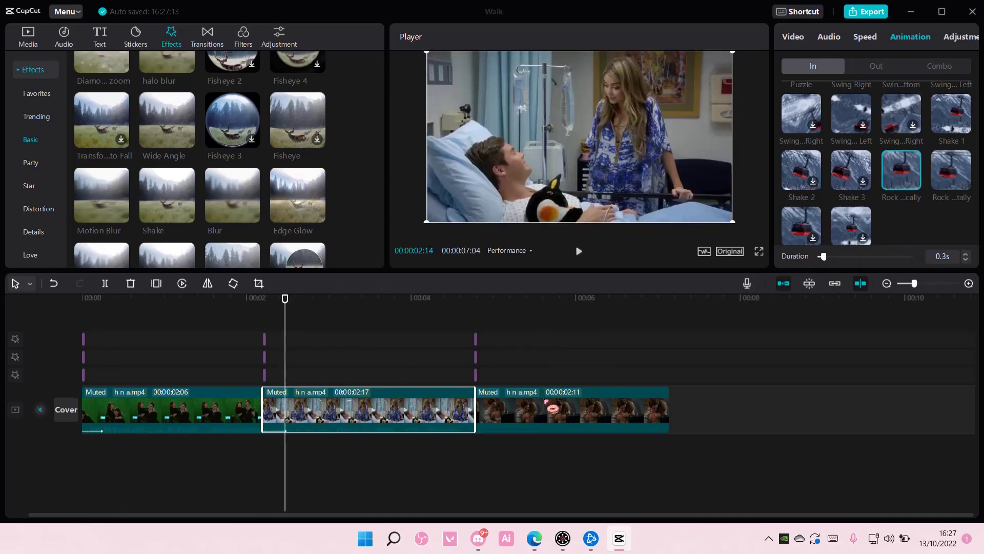
{"action": "left_click", "coordinate": [497, 410]}
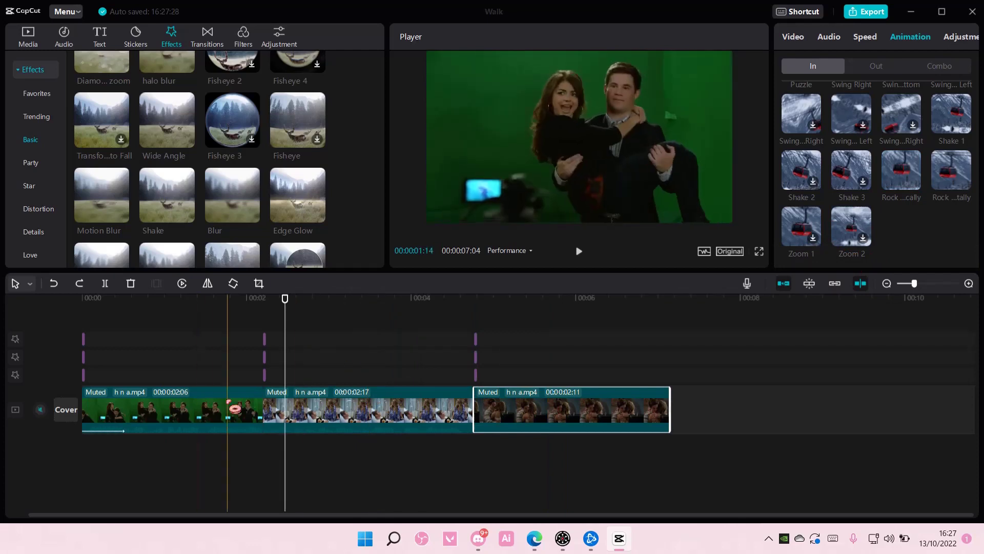
{"action": "left_click", "coordinate": [449, 408]}
{"action": "left_click", "coordinate": [906, 173]}
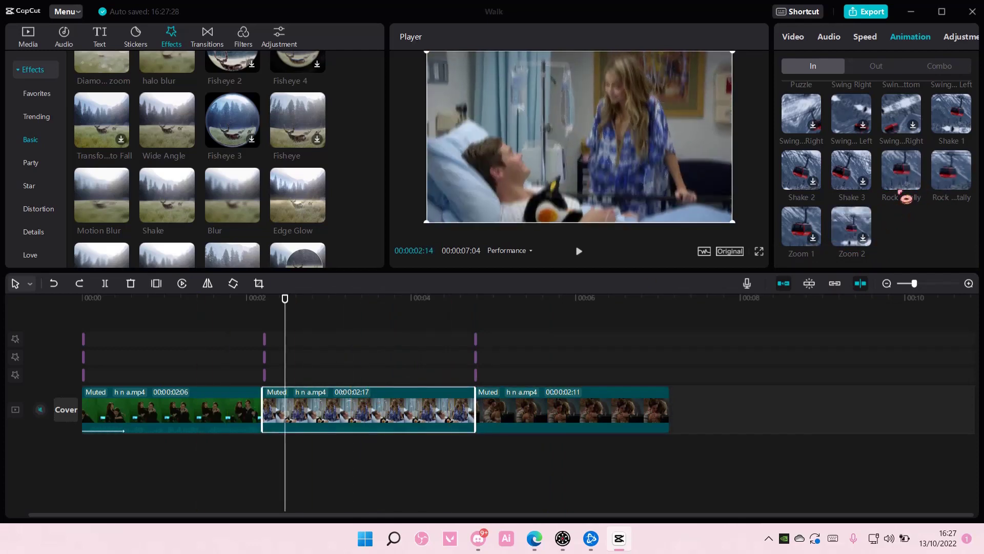
{"action": "left_click", "coordinate": [905, 171]}
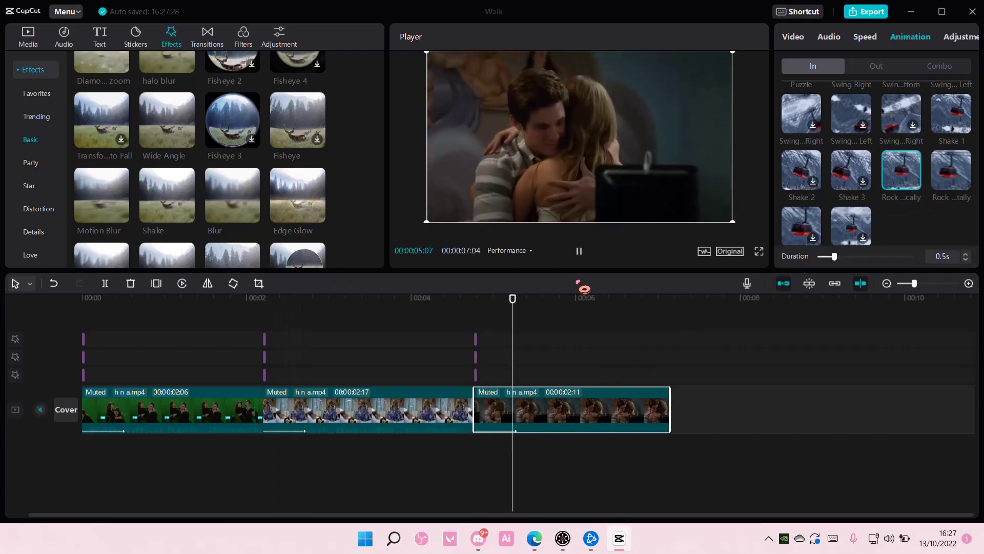
{"action": "mouse_move", "coordinate": [515, 299]}
{"action": "left_mouse_down"}
{"action": "mouse_move", "coordinate": [227, 320]}
{"action": "mouse_move", "coordinate": [43, 313]}
{"action": "left_mouse_up"}
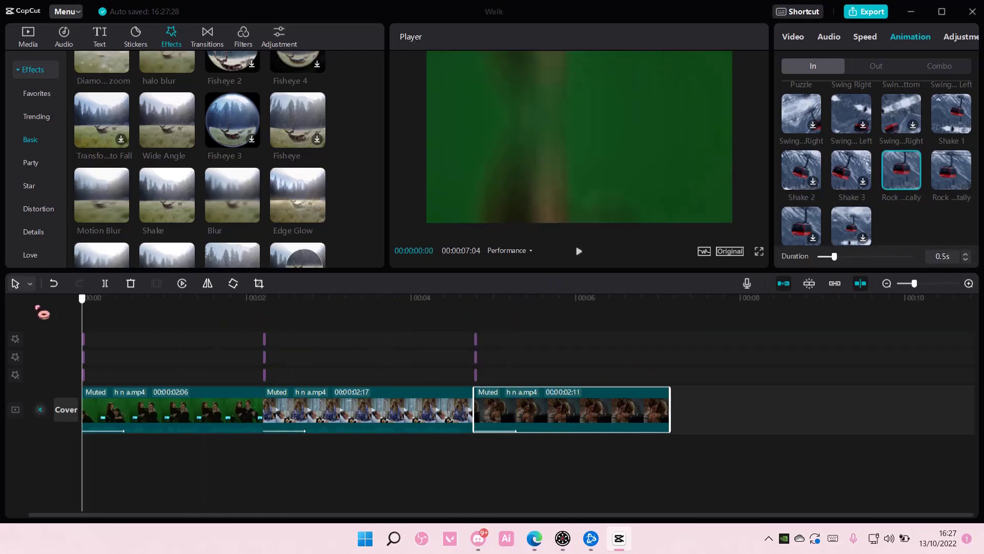
- Split each of the three clips at the playhead into two pieces
{"action": "left_click", "coordinate": [23, 37]}
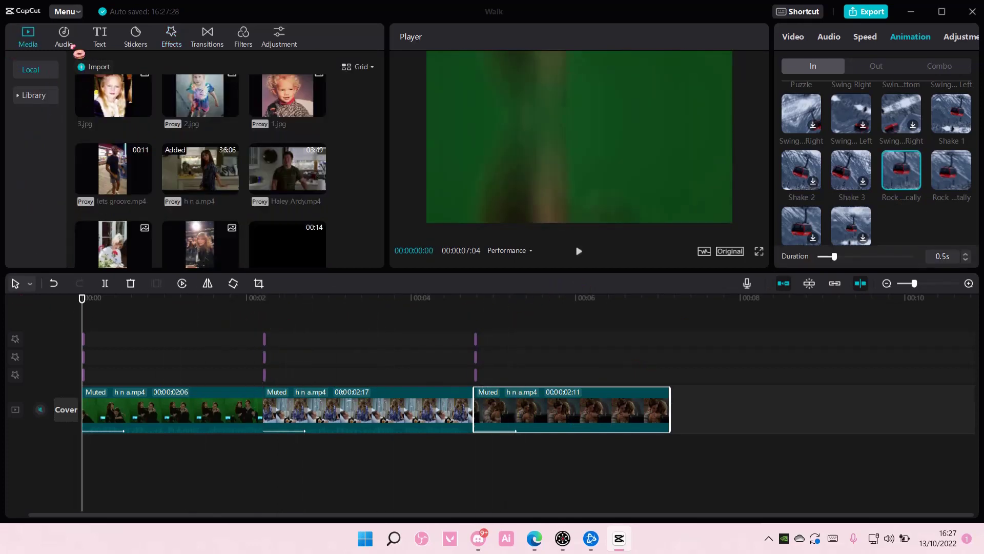
{"action": "left_click", "coordinate": [218, 426]}
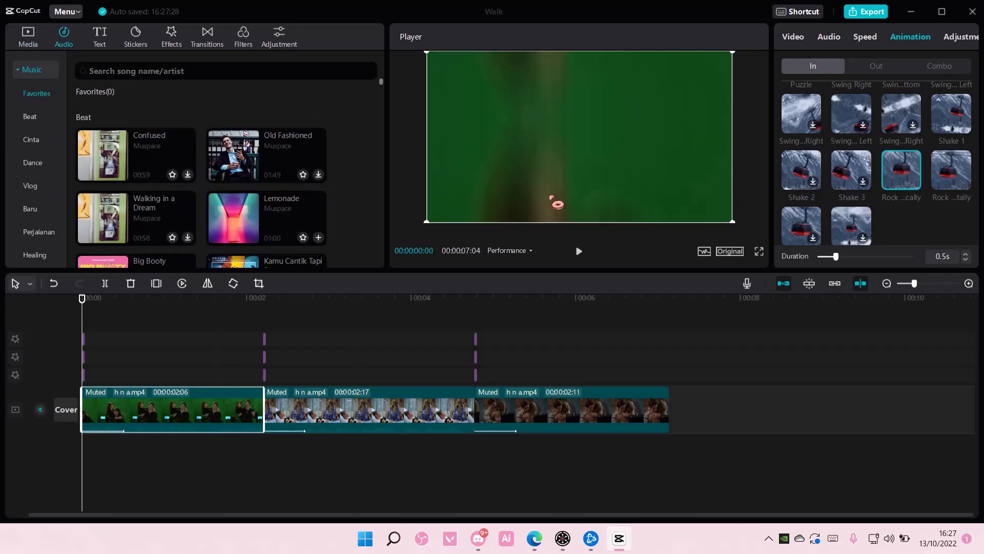
{"action": "left_click", "coordinate": [174, 310]}
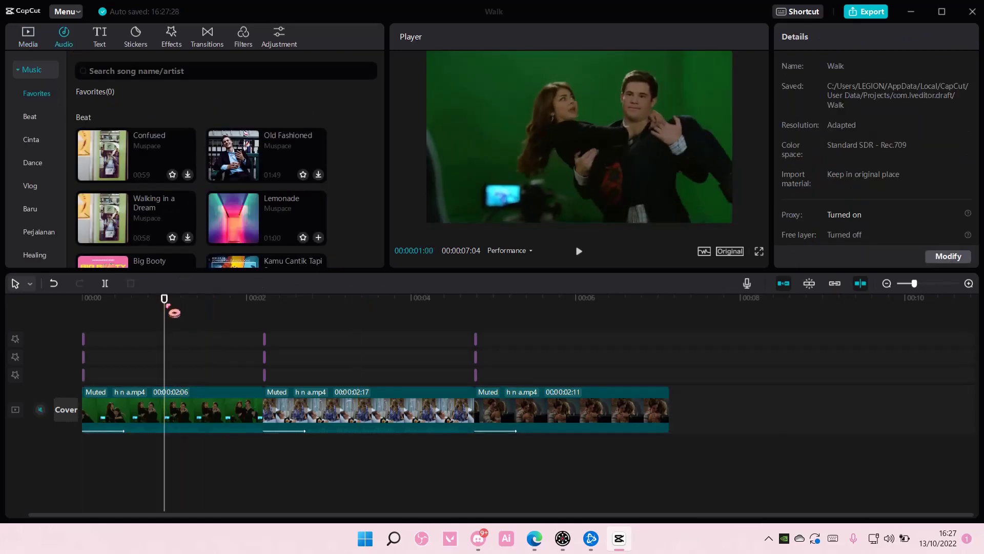
{"action": "left_click", "coordinate": [207, 400]}
{"action": "left_click", "coordinate": [105, 283]}
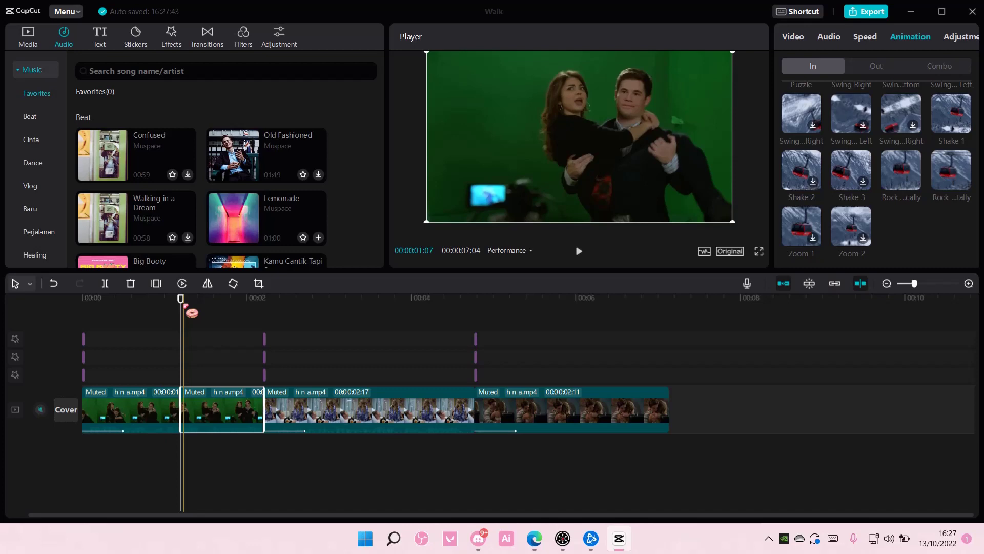
{"action": "left_click", "coordinate": [378, 347]}
{"action": "left_click", "coordinate": [374, 398]}
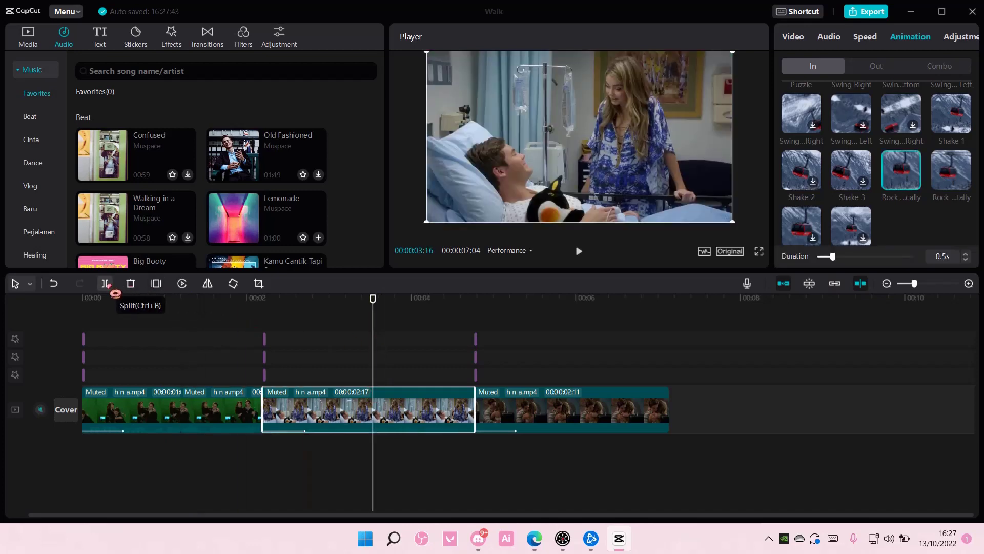
{"action": "left_click", "coordinate": [105, 283]}
{"action": "left_click", "coordinate": [559, 405]}
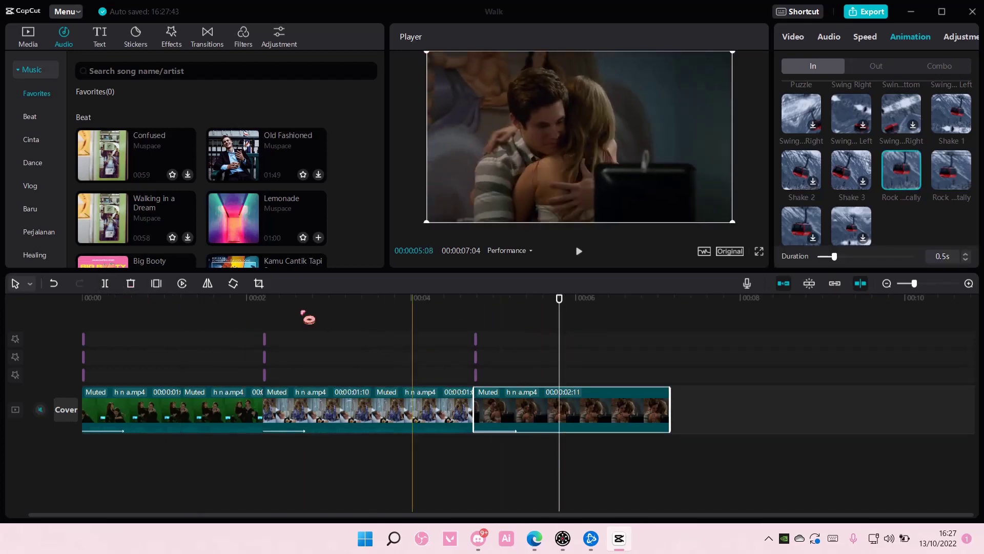
{"action": "left_click", "coordinate": [105, 283]}
- Apply the Fade Out out-animation to the fourth clip and the last clip
{"action": "left_click", "coordinate": [222, 410]}
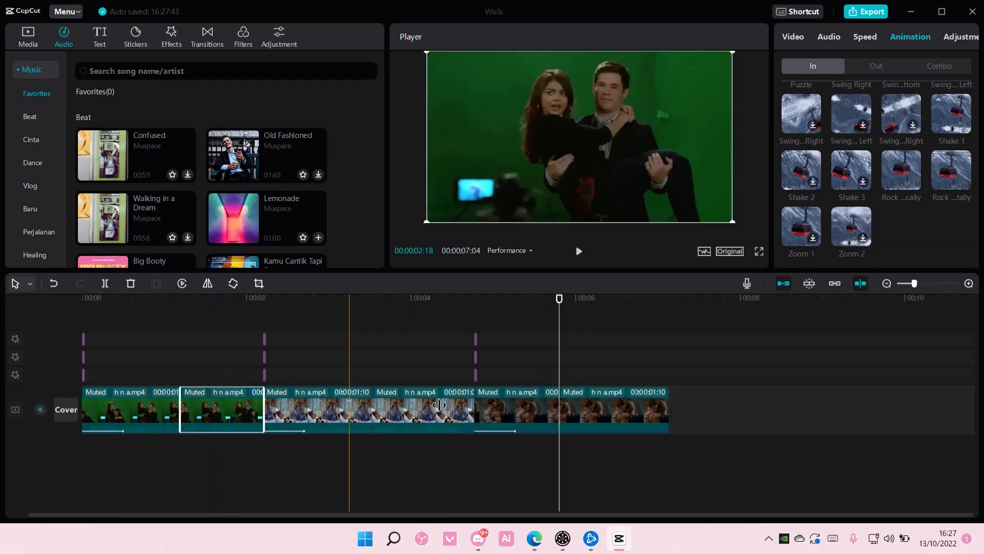
{"action": "left_click", "coordinate": [439, 405], "text": "ctrl"}
{"action": "left_click", "coordinate": [644, 418], "text": "ctrl"}
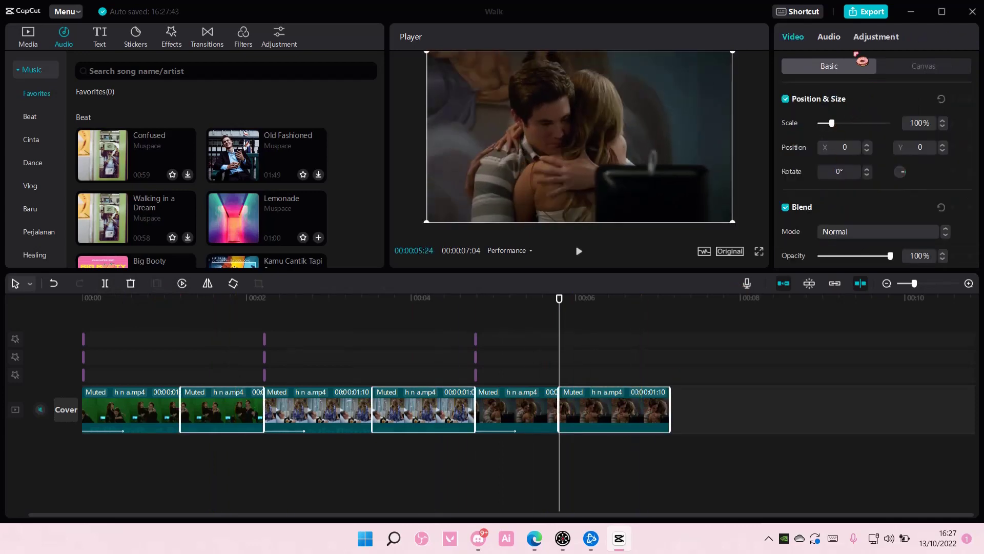
{"action": "left_click", "coordinate": [241, 405]}
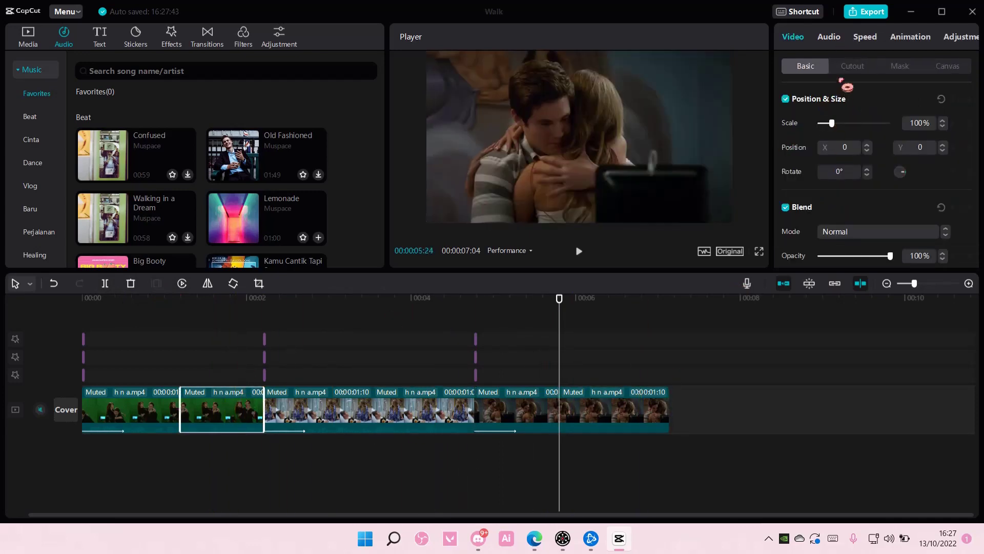
{"action": "left_click", "coordinate": [915, 45]}
{"action": "left_click", "coordinate": [885, 70]}
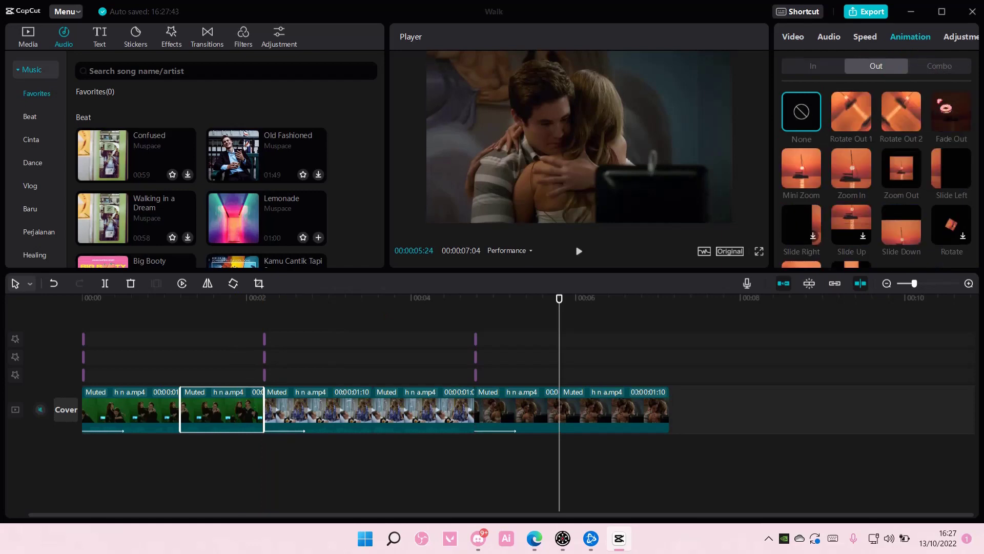
{"action": "left_click_drag", "start_coordinate": [951, 111], "coordinate": [458, 410]}
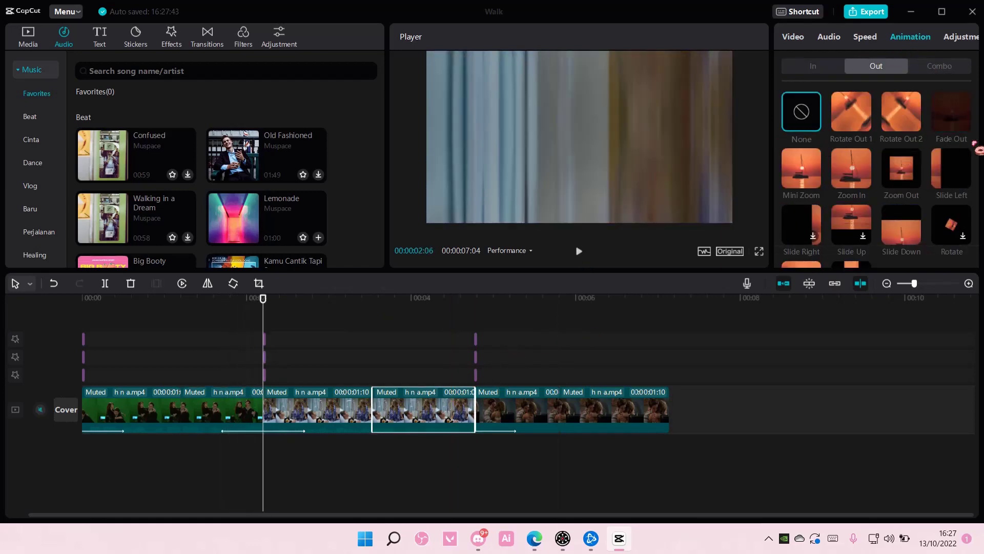
{"action": "left_click", "coordinate": [650, 429]}
{"action": "left_click", "coordinate": [949, 126]}
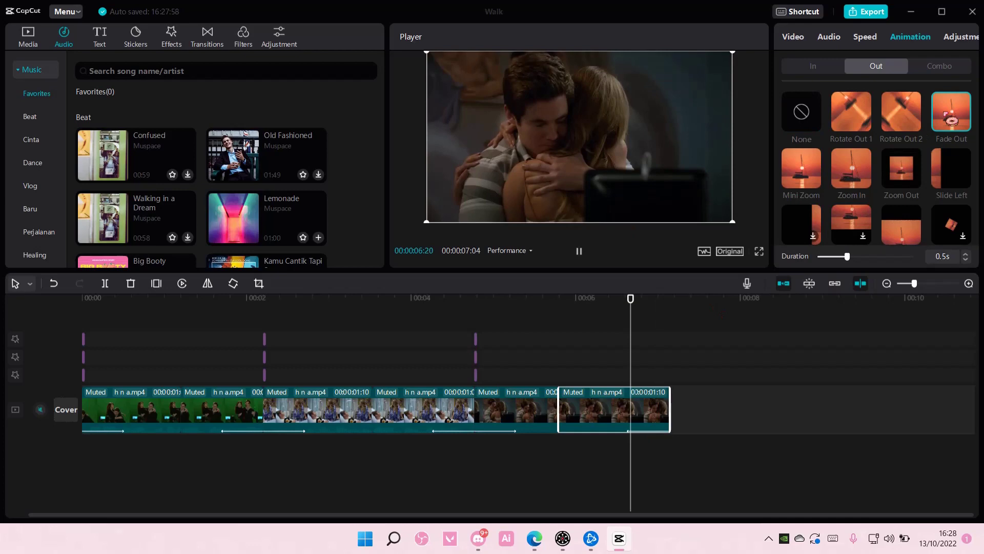
- Overlay a one-second white B&W library clip on the opening in Overlay blend mode
{"action": "left_click", "coordinate": [32, 41]}
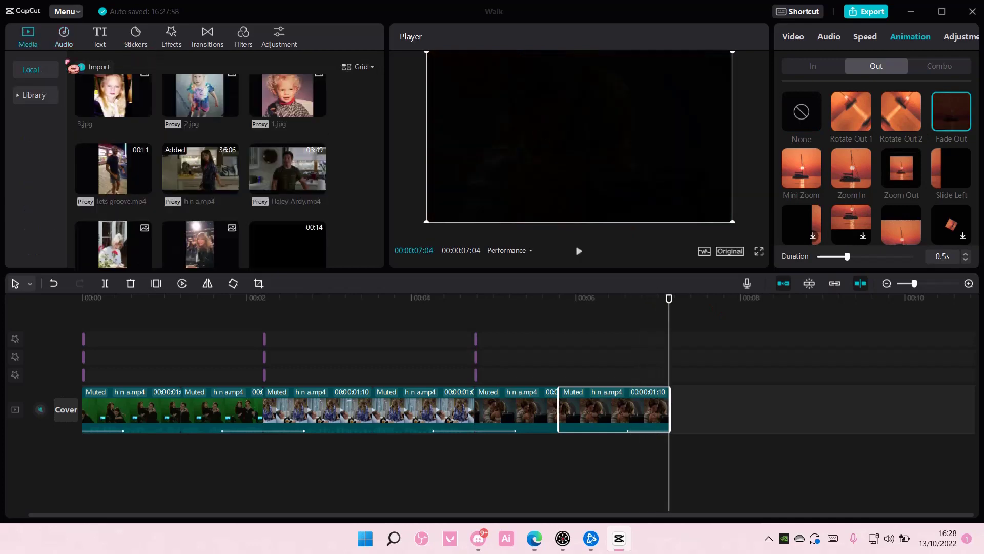
{"action": "left_click", "coordinate": [38, 95]}
{"action": "left_click_drag", "start_coordinate": [143, 123], "coordinate": [115, 325]}
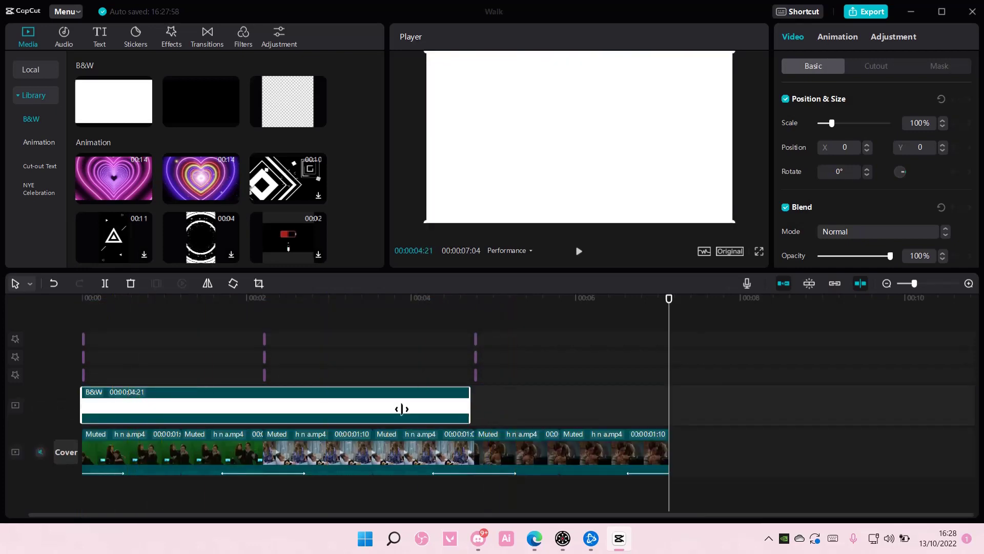
{"action": "left_click_drag", "start_coordinate": [401, 409], "coordinate": [188, 421]}
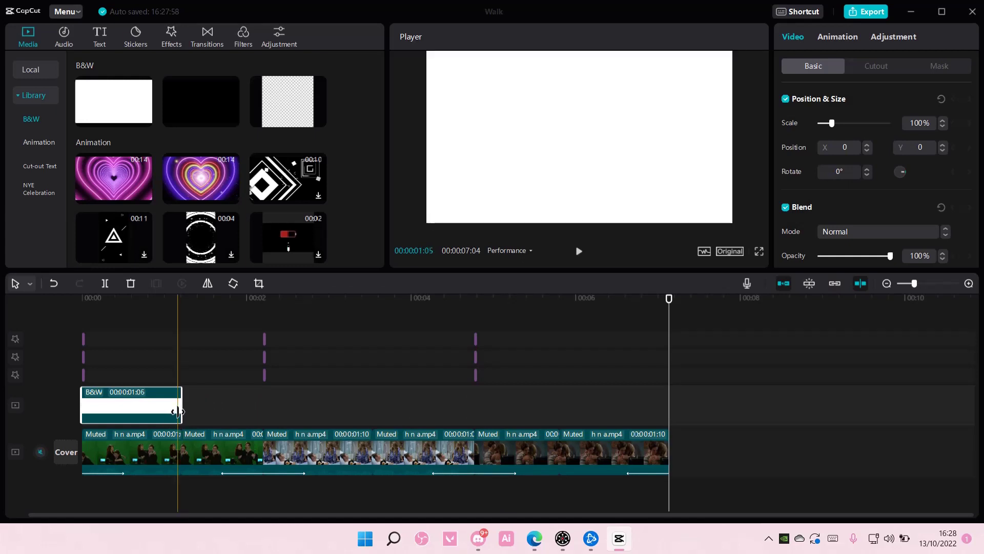
{"action": "left_click", "coordinate": [872, 232]}
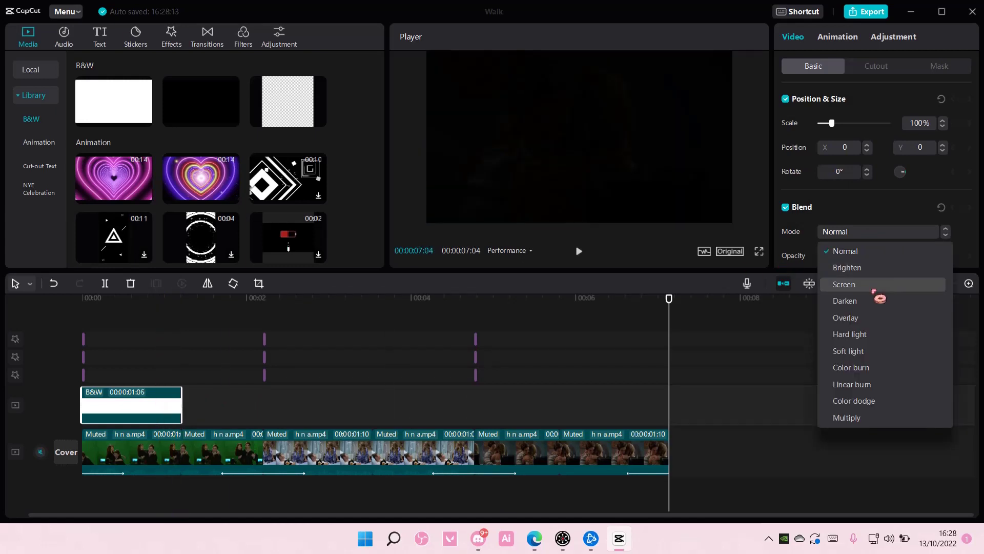
{"action": "left_click", "coordinate": [872, 321]}
{"action": "mouse_move", "coordinate": [670, 318]}
{"action": "left_mouse_down"}
{"action": "mouse_move", "coordinate": [91, 351]}
{"action": "mouse_move", "coordinate": [119, 355]}
{"action": "left_mouse_up"}
- Give the white clip a Fade Out and trim it to a brief flash
{"action": "left_click", "coordinate": [838, 36]}
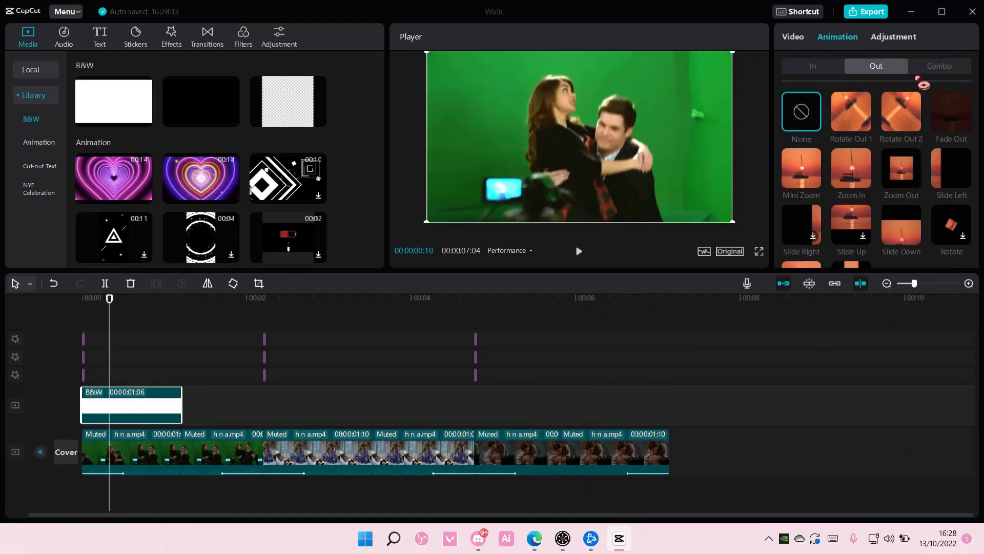
{"action": "left_click", "coordinate": [952, 119]}
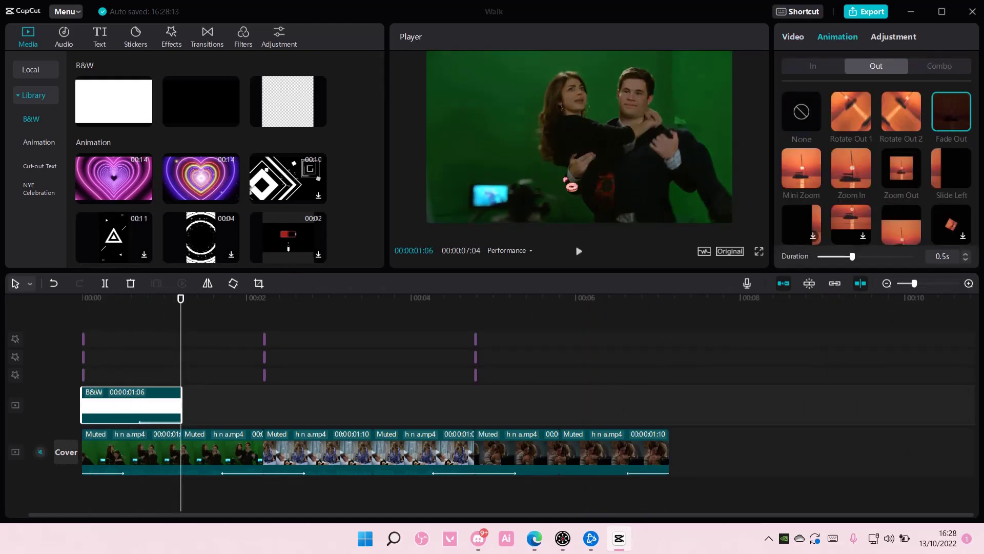
{"action": "mouse_move", "coordinate": [126, 316]}
{"action": "left_mouse_down"}
{"action": "mouse_move", "coordinate": [72, 320]}
{"action": "mouse_move", "coordinate": [272, 340]}
{"action": "mouse_move", "coordinate": [107, 336]}
{"action": "left_mouse_up"}
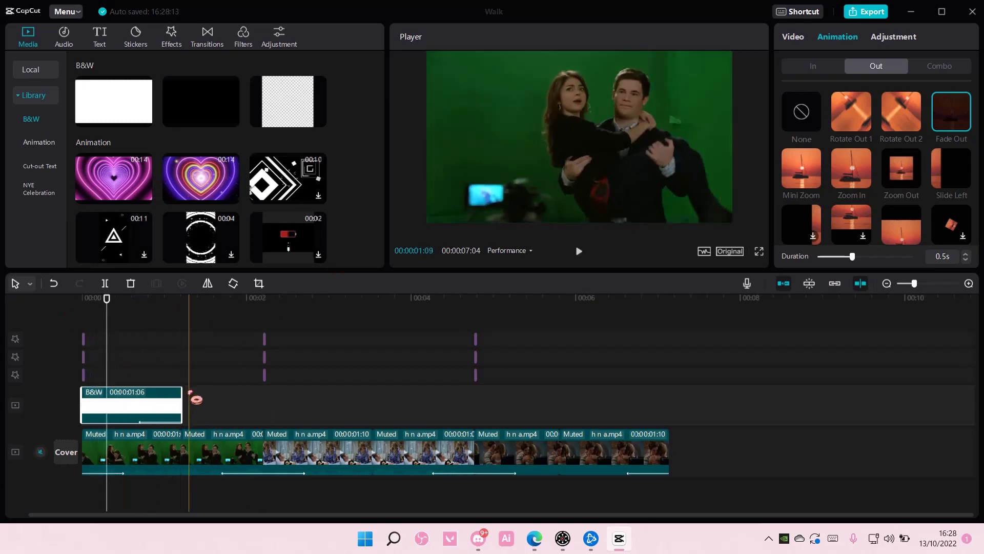
{"action": "left_click_drag", "start_coordinate": [181, 399], "coordinate": [124, 399]}
{"action": "key", "text": "Right"}
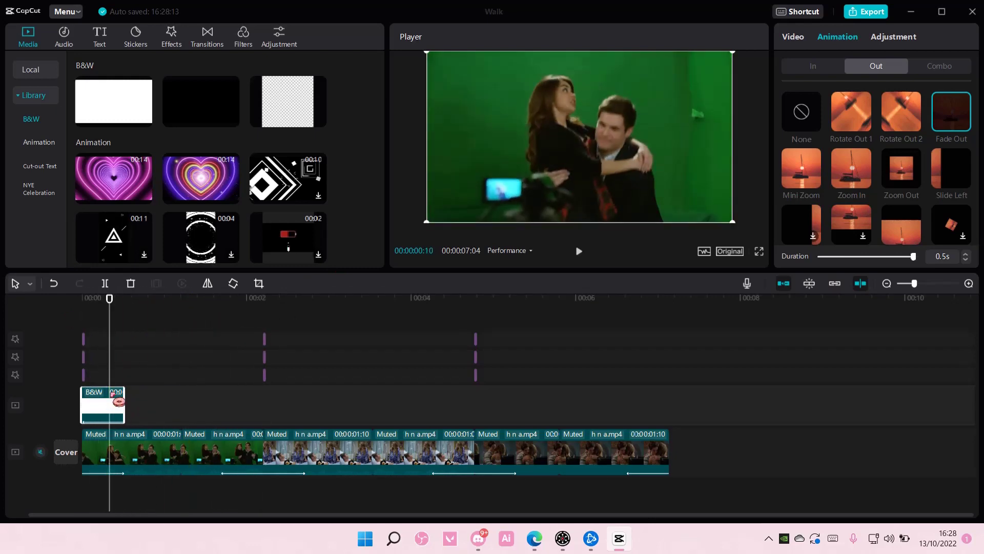
- Paste copies of the white flash at the second and third cuts
{"action": "left_click_drag", "start_coordinate": [121, 320], "coordinate": [273, 325]}
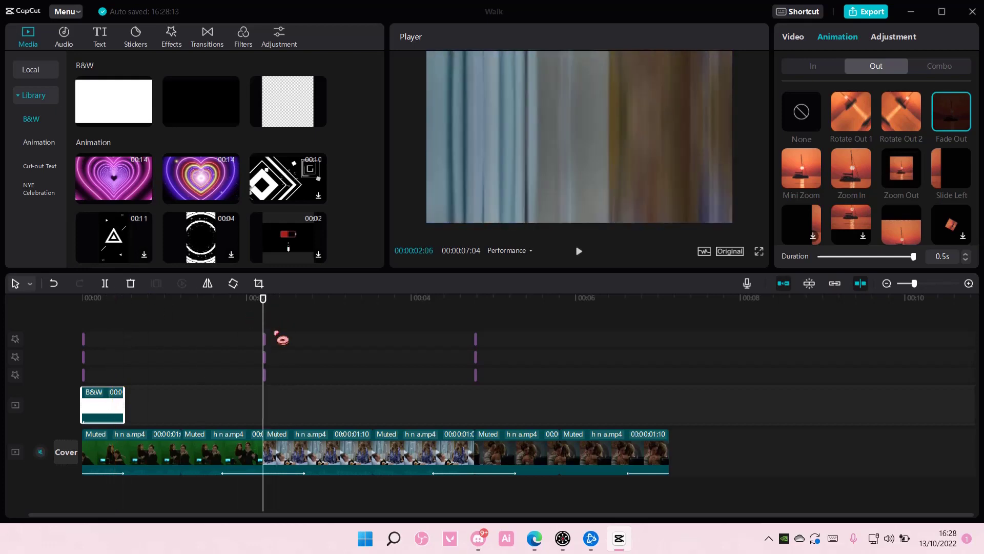
{"action": "key", "text": "ctrl+v"}
{"action": "left_click_drag", "start_coordinate": [340, 404], "coordinate": [285, 406]}
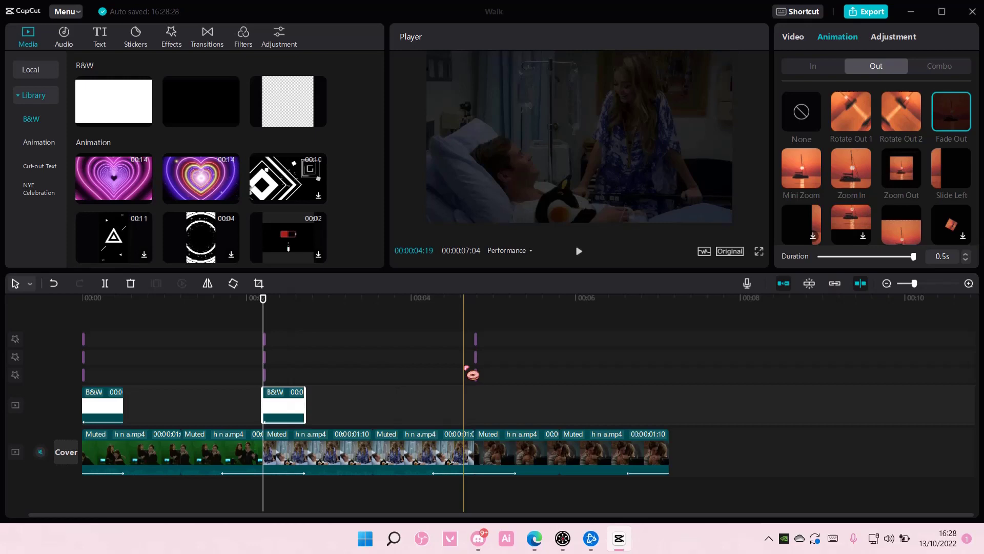
{"action": "left_click", "coordinate": [481, 373]}
{"action": "key", "text": "ctrl+v"}
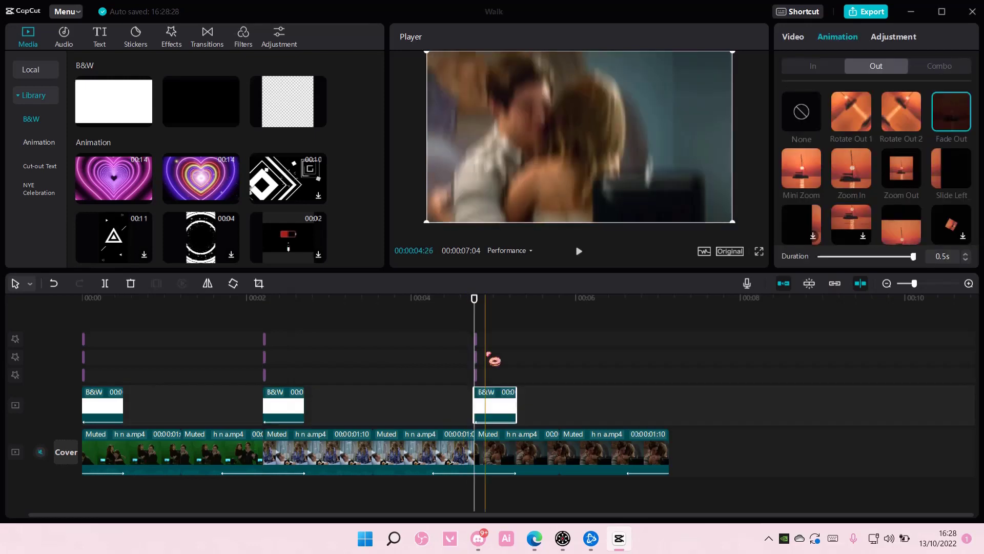
{"action": "left_click_drag", "start_coordinate": [482, 306], "coordinate": [48, 309]}
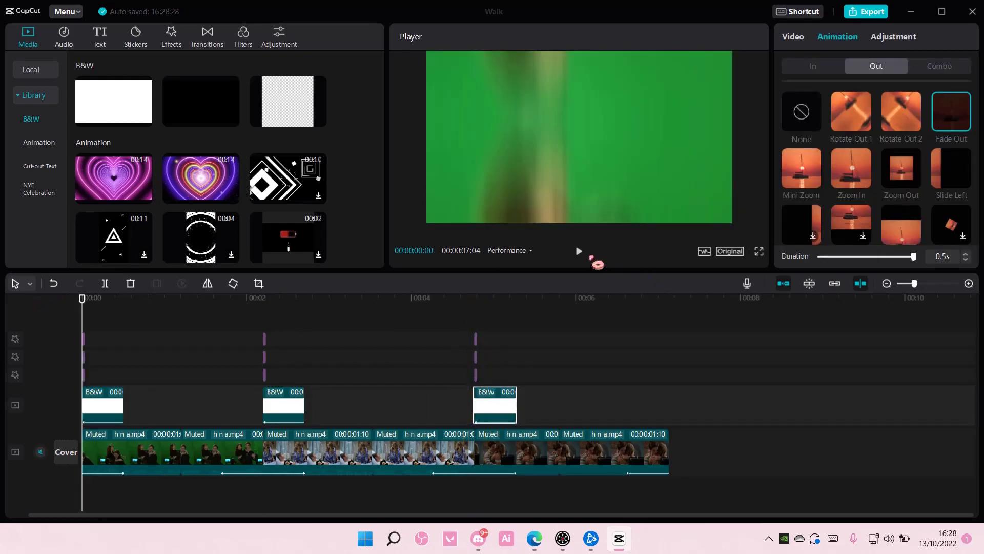
{"action": "left_click", "coordinate": [581, 251]}
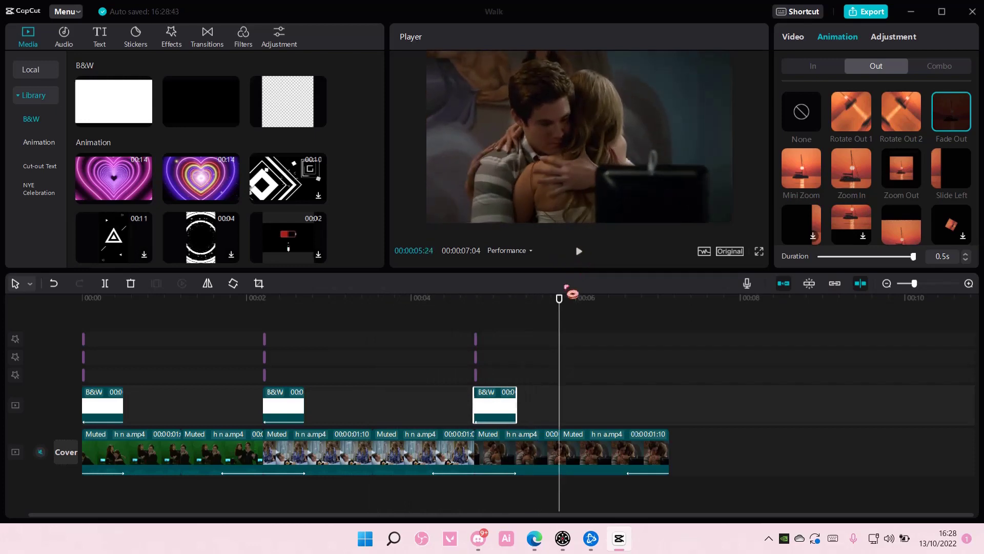
{"action": "left_click_drag", "start_coordinate": [568, 291], "coordinate": [442, 302]}
{"action": "key", "text": "space"}
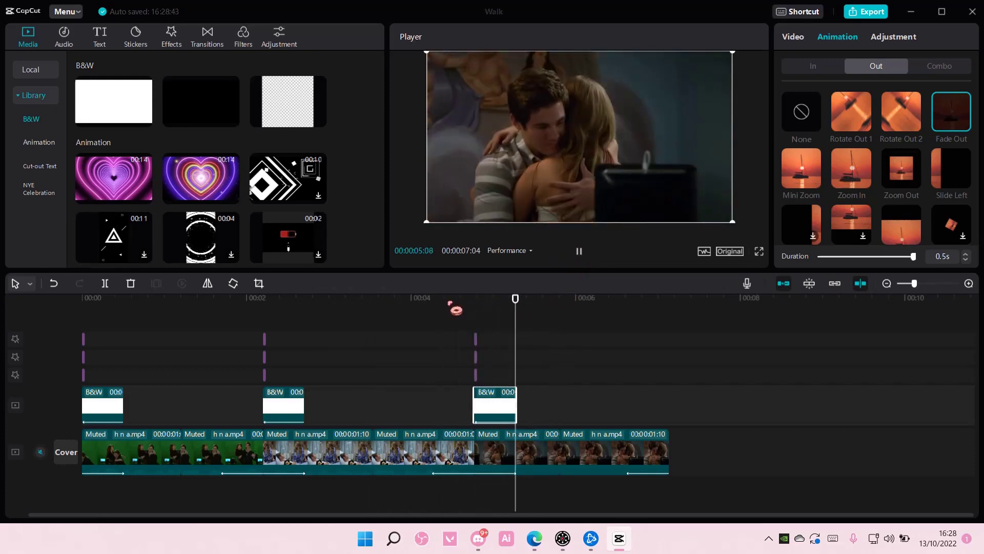
{"action": "left_click", "coordinate": [264, 303]}
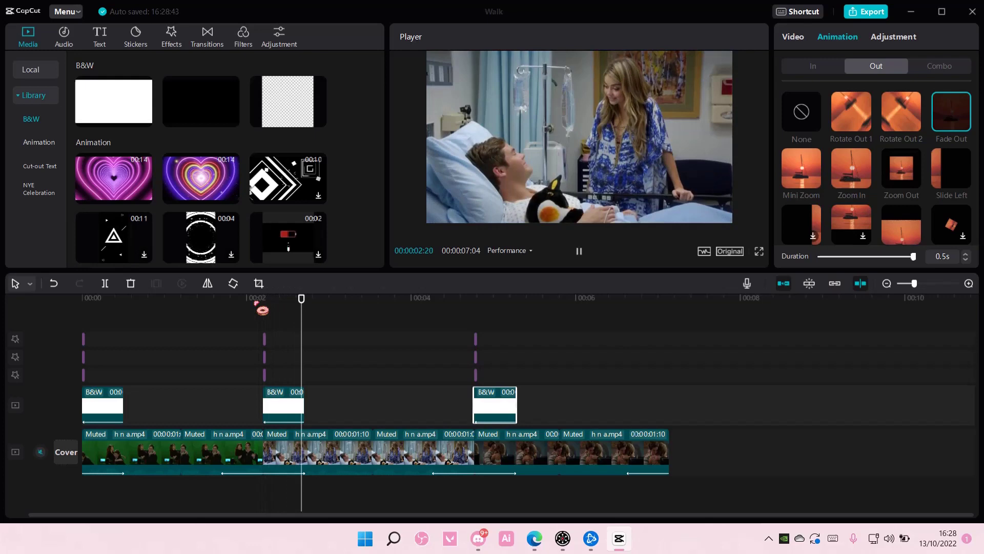
{"action": "key", "text": "space"}
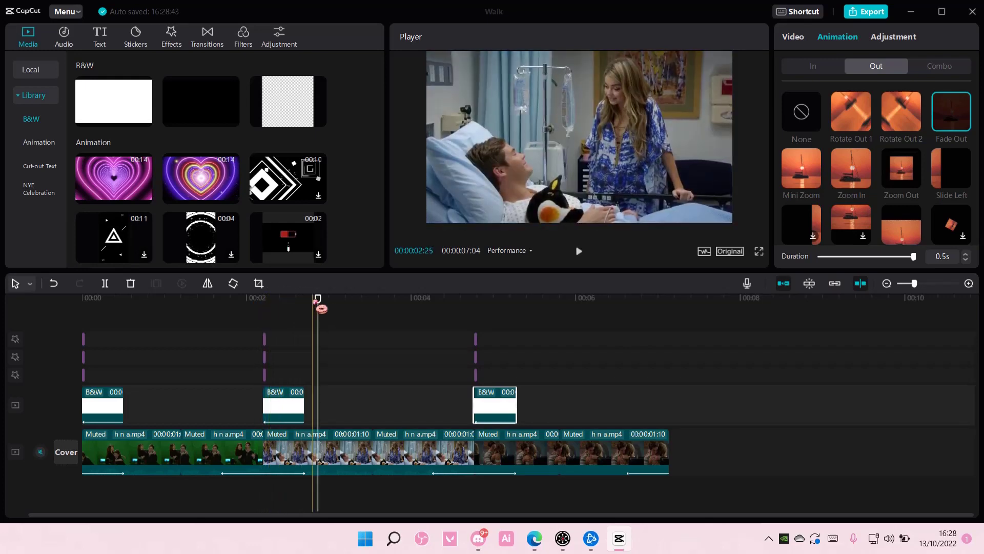
{"action": "left_click_drag", "start_coordinate": [317, 303], "coordinate": [67, 317]}
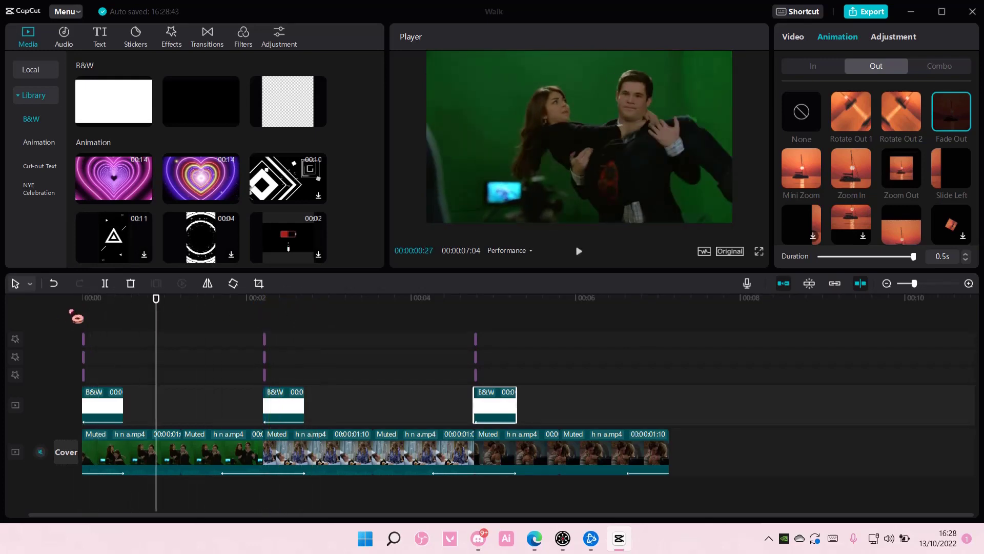
{"action": "key", "text": "space"}
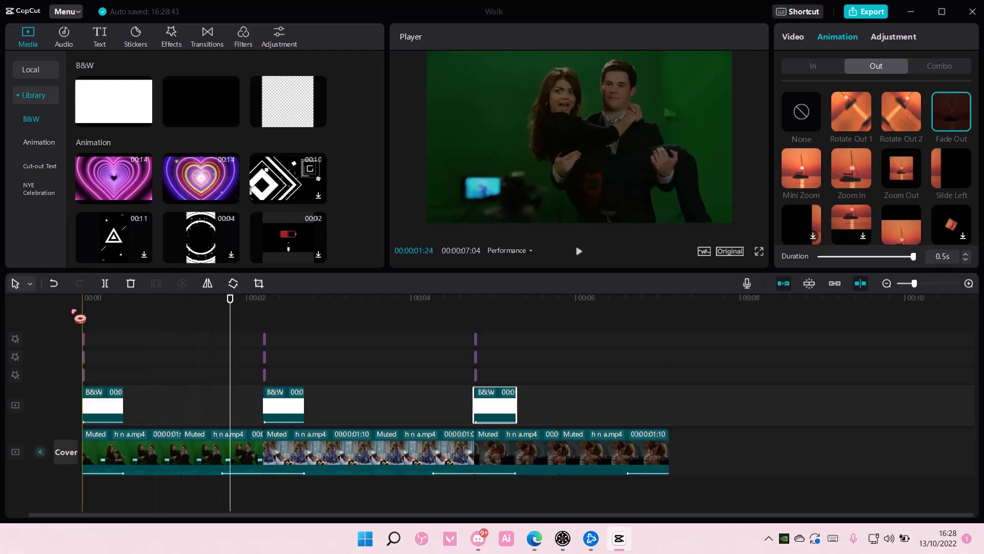